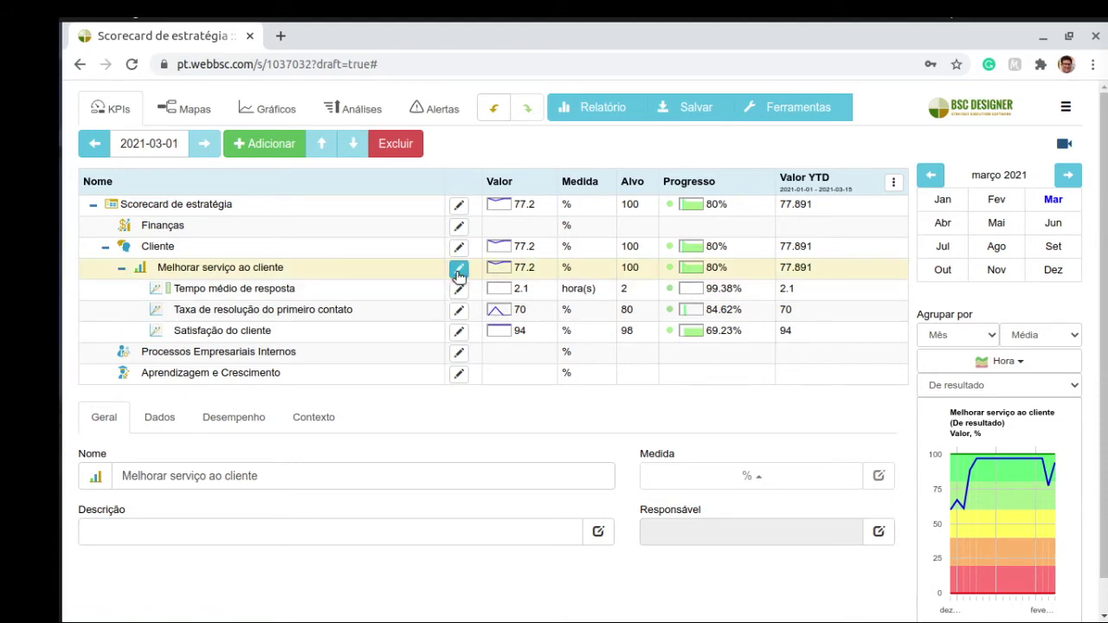
Step: Review the initiatives of the goal "Melhorar serviço ao cliente" from the KPI list, and close the initiatives list
click(457, 270)
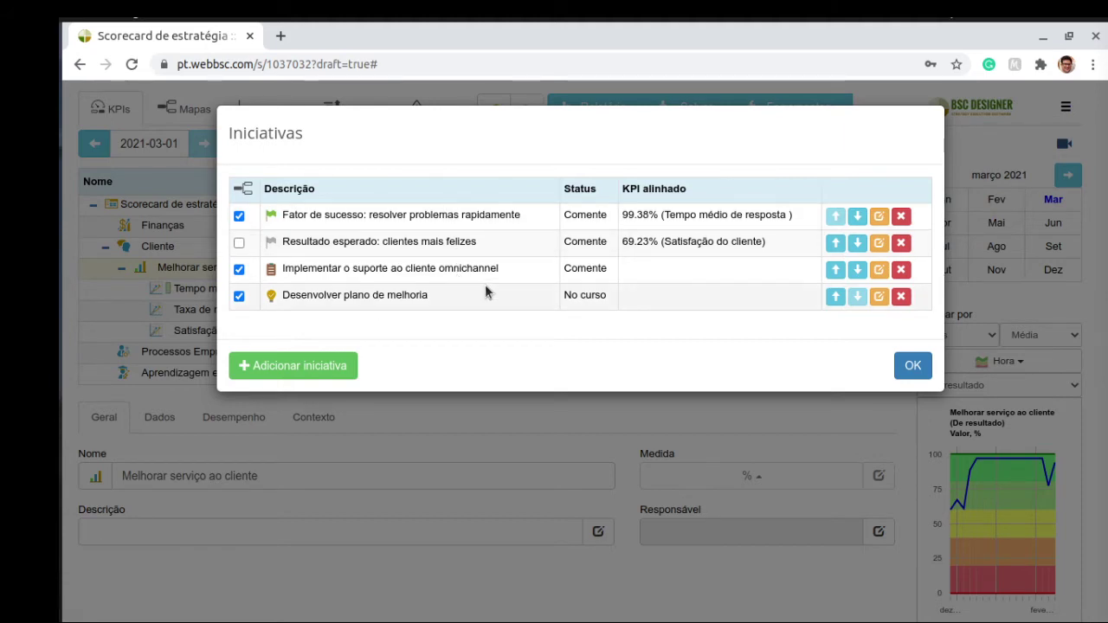
click(914, 368)
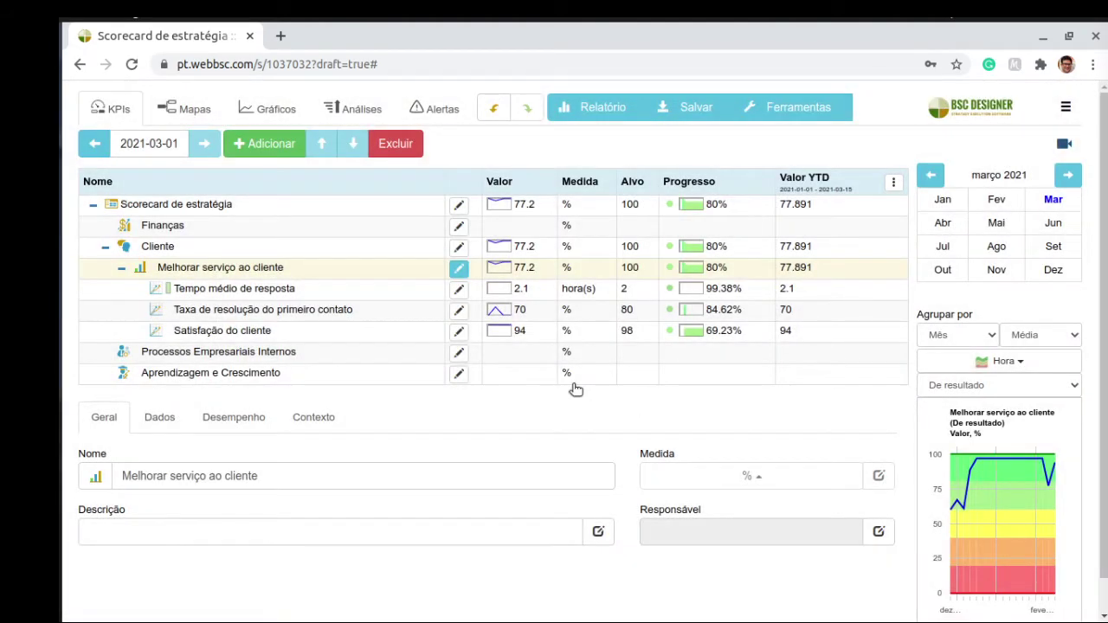
Step: Show the Balanced Scorecard strategy map and review the initiatives attached to the goal "Melhorar serviço ao cliente" from there
click(182, 112)
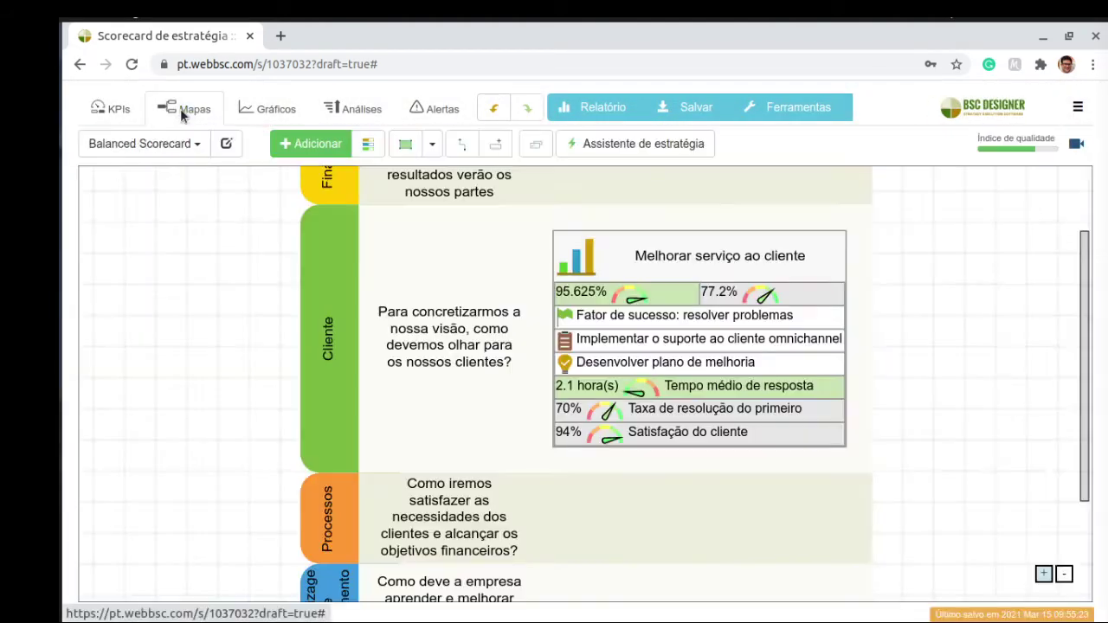
click(196, 293)
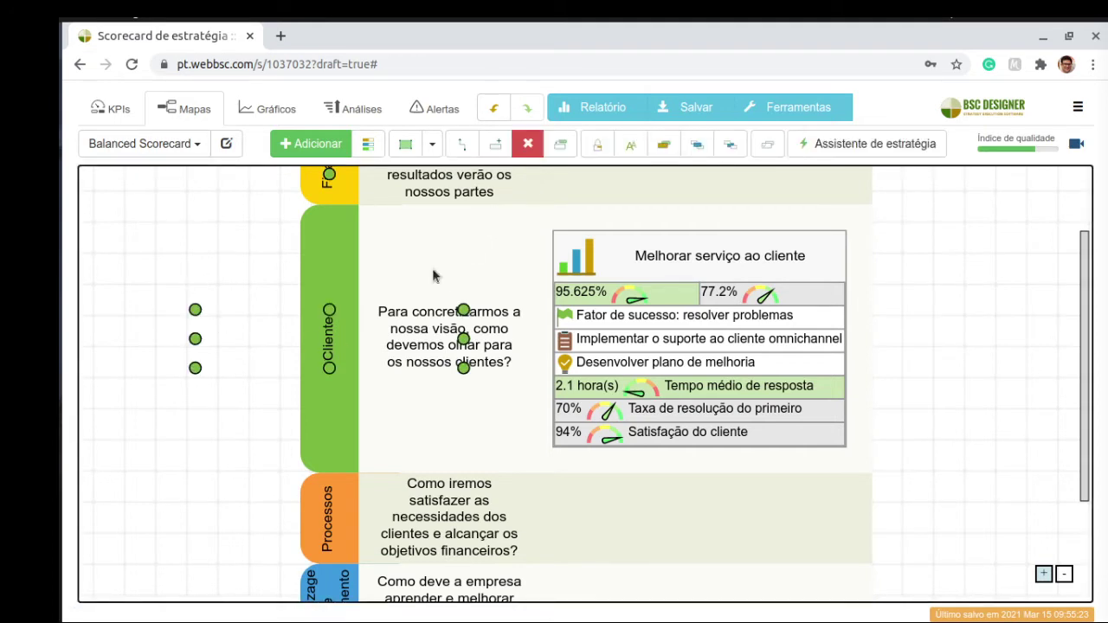
click(939, 259)
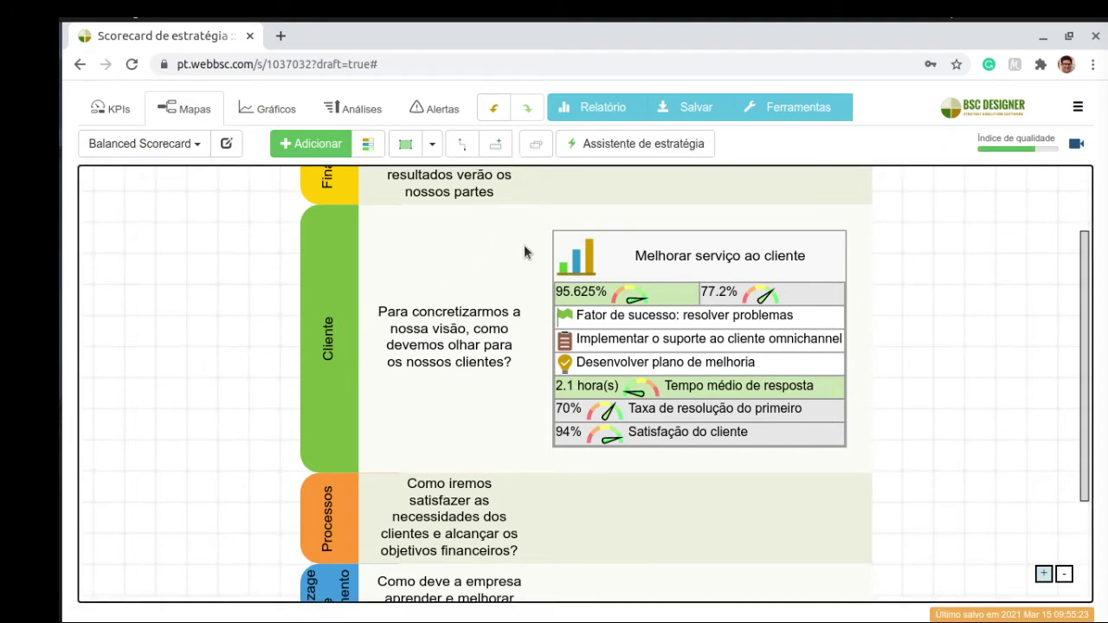
click(591, 253)
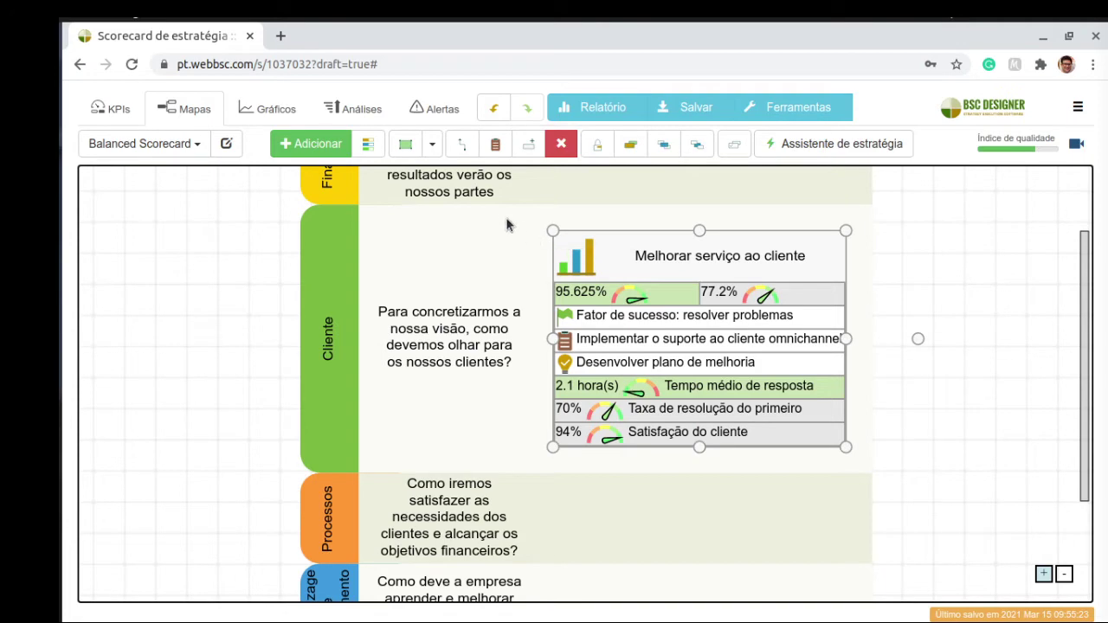
click(495, 144)
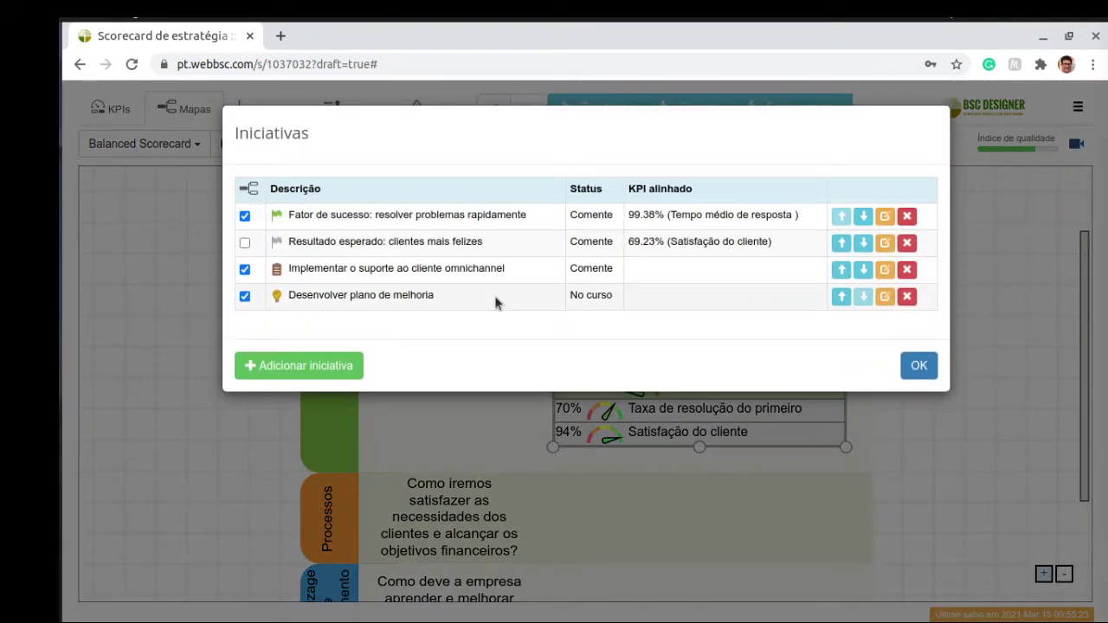
click(916, 368)
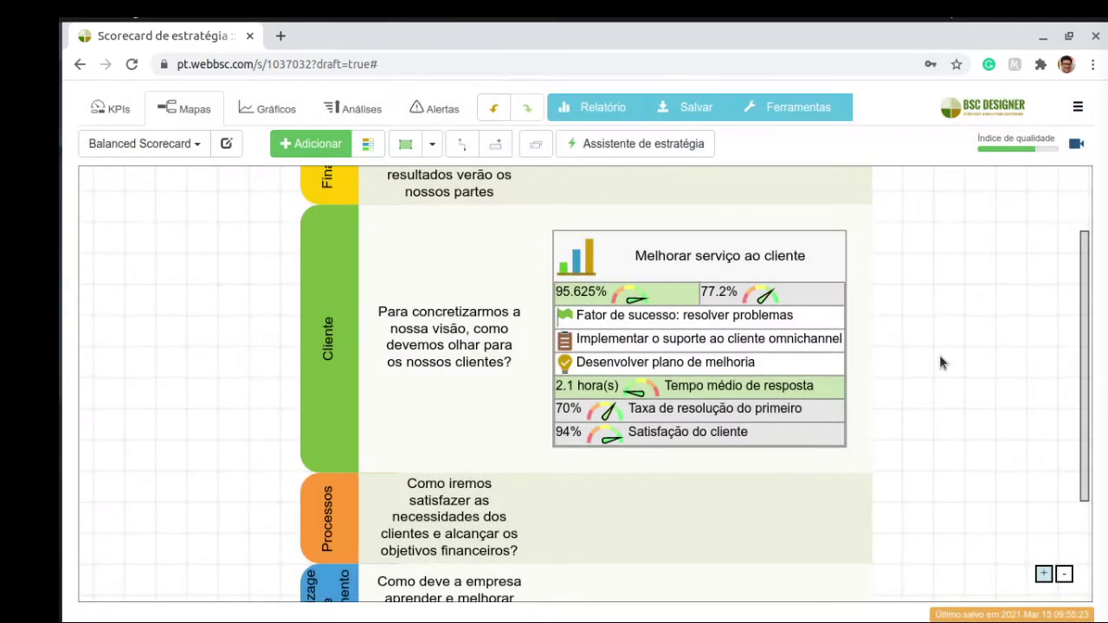
click(940, 374)
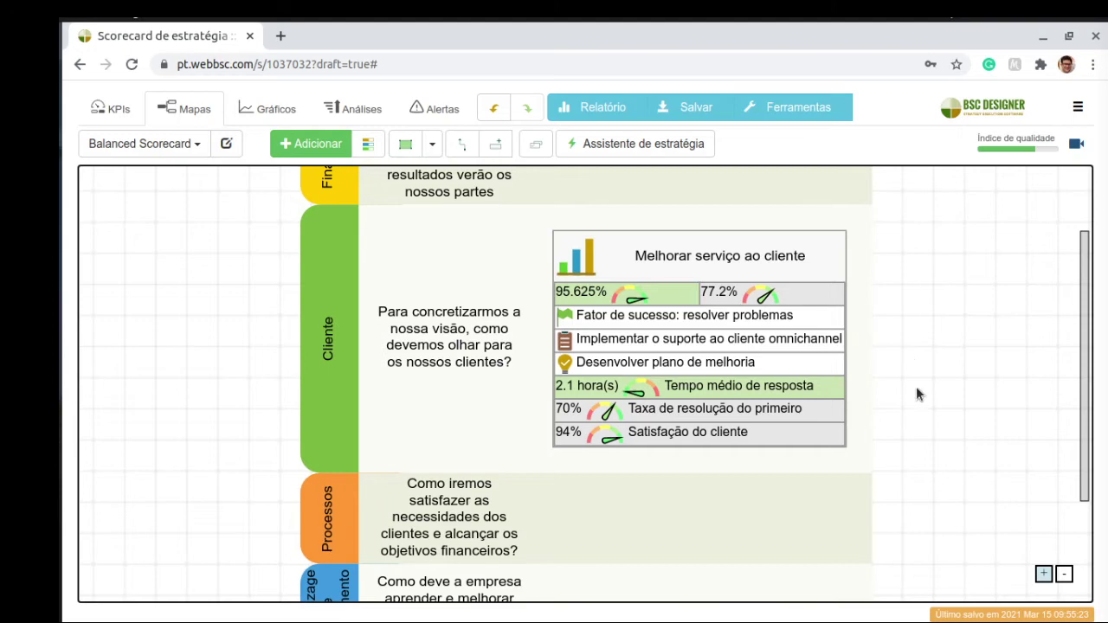
Step: View the details of the initiative "Implementar o suporte ao cliente omnichannel" directly from the strategy map, and close them without saving
double_click(739, 339)
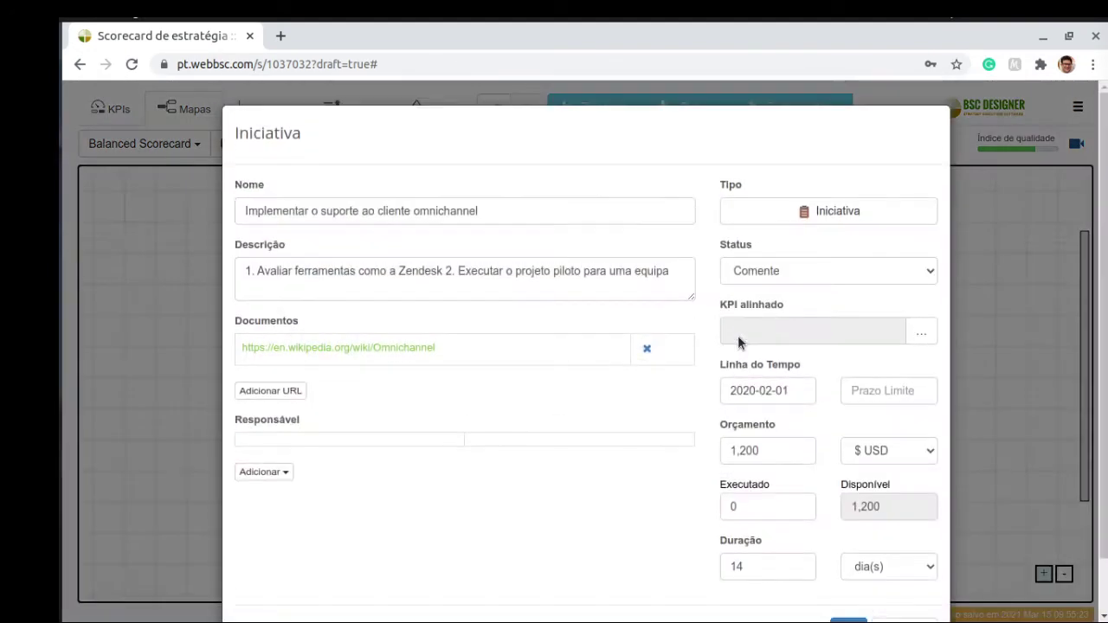
scroll(708, 400, down, 1)
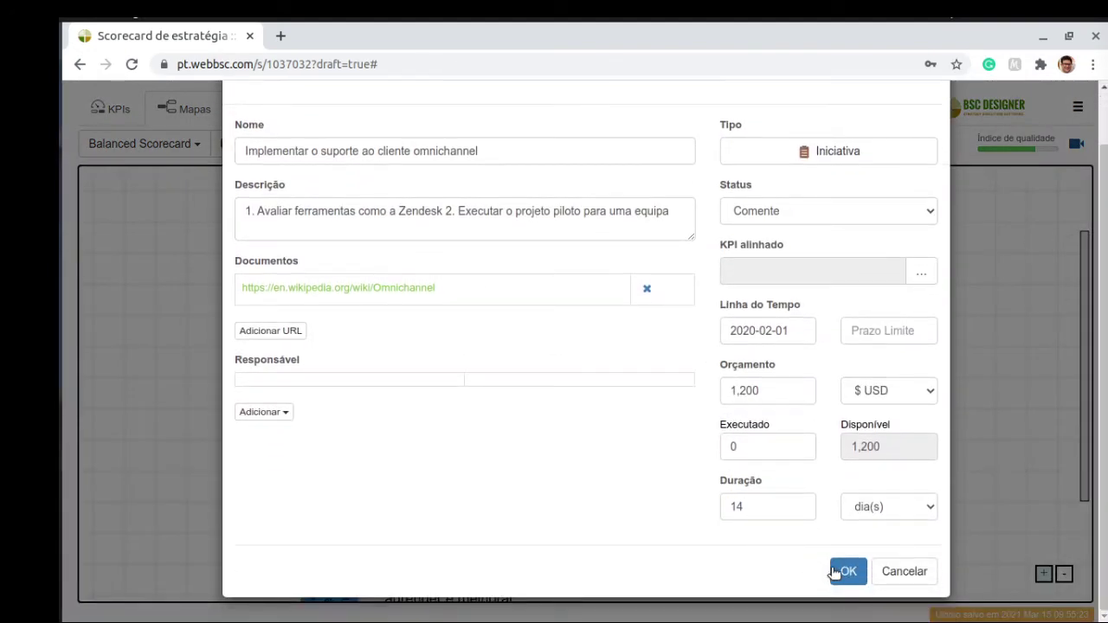
click(895, 573)
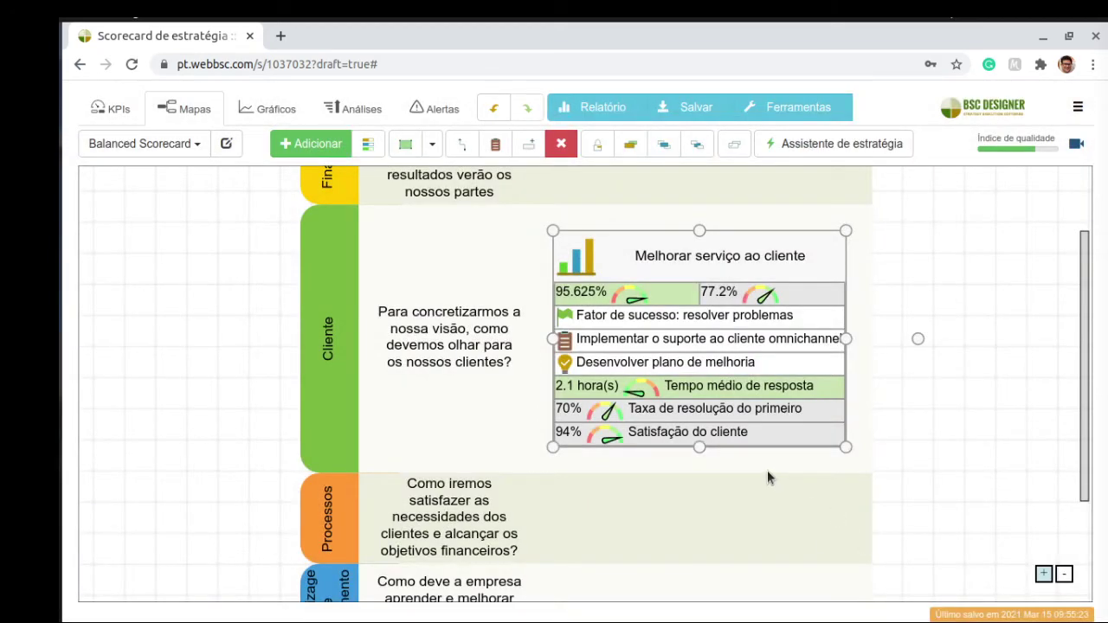
click(185, 267)
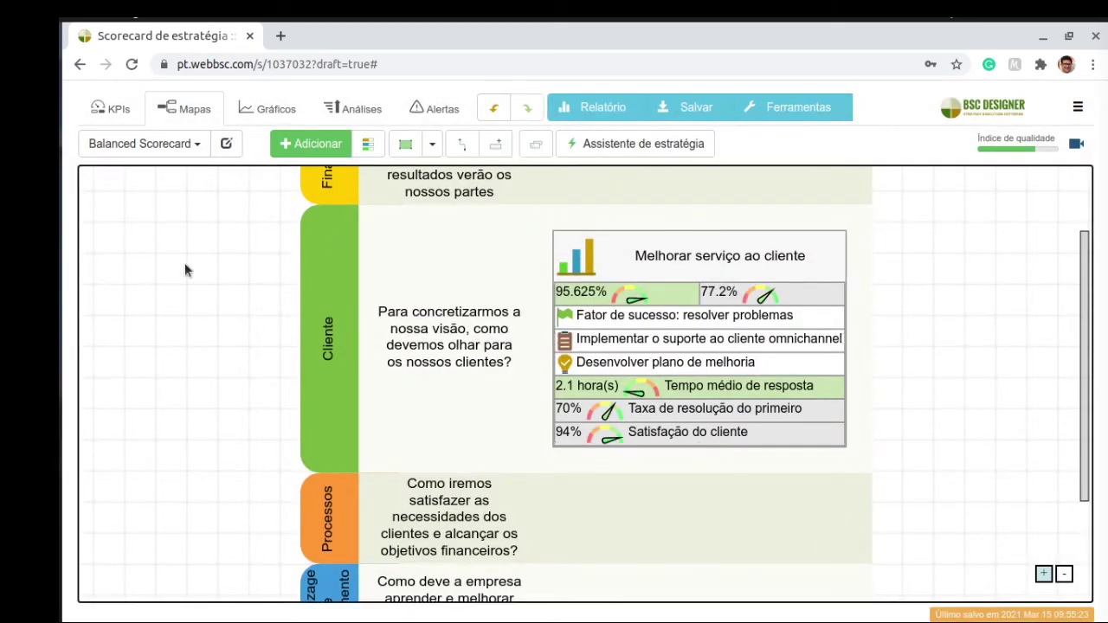
Step: Open "Implementar o suporte ao cliente omnichannel" from the goal's initiatives list and examine its linked document and the available initiative types
click(637, 249)
click(495, 147)
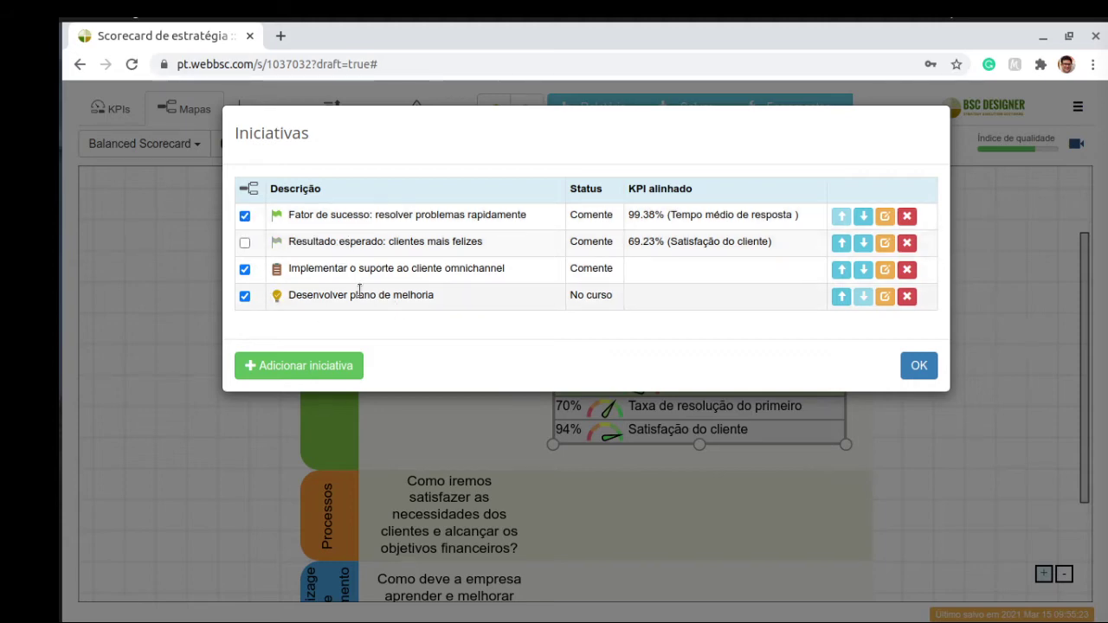
click(884, 270)
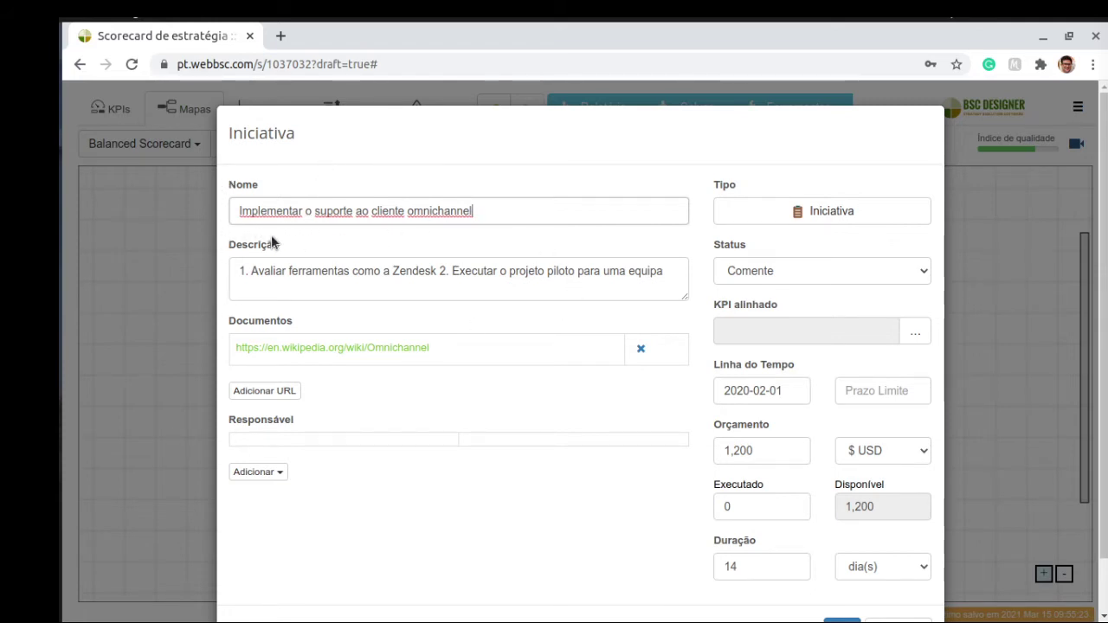
click(342, 347)
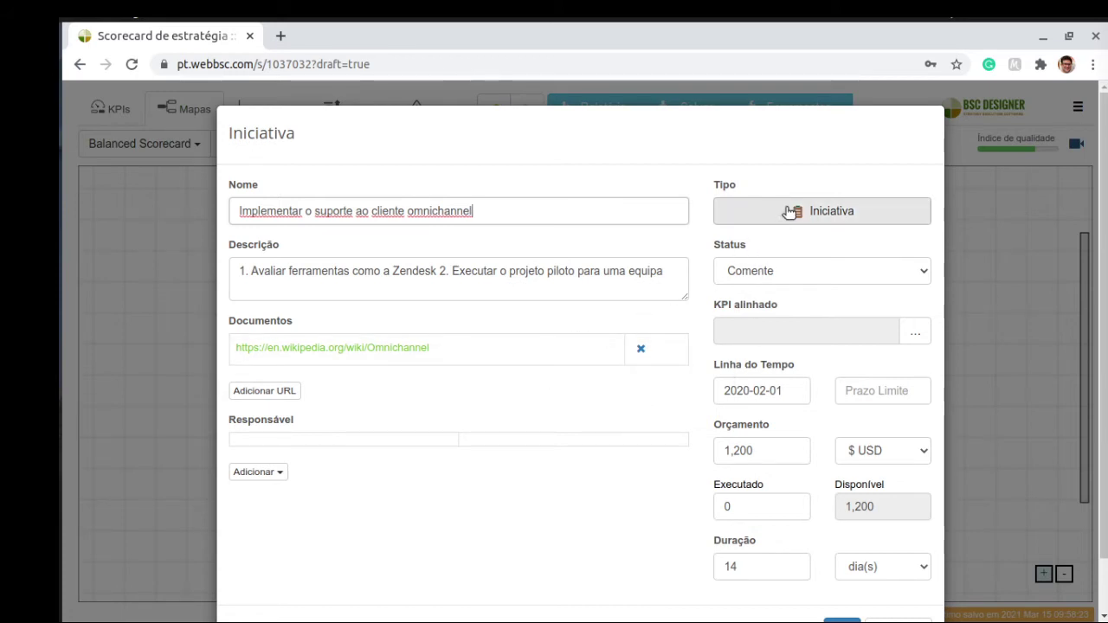
click(829, 212)
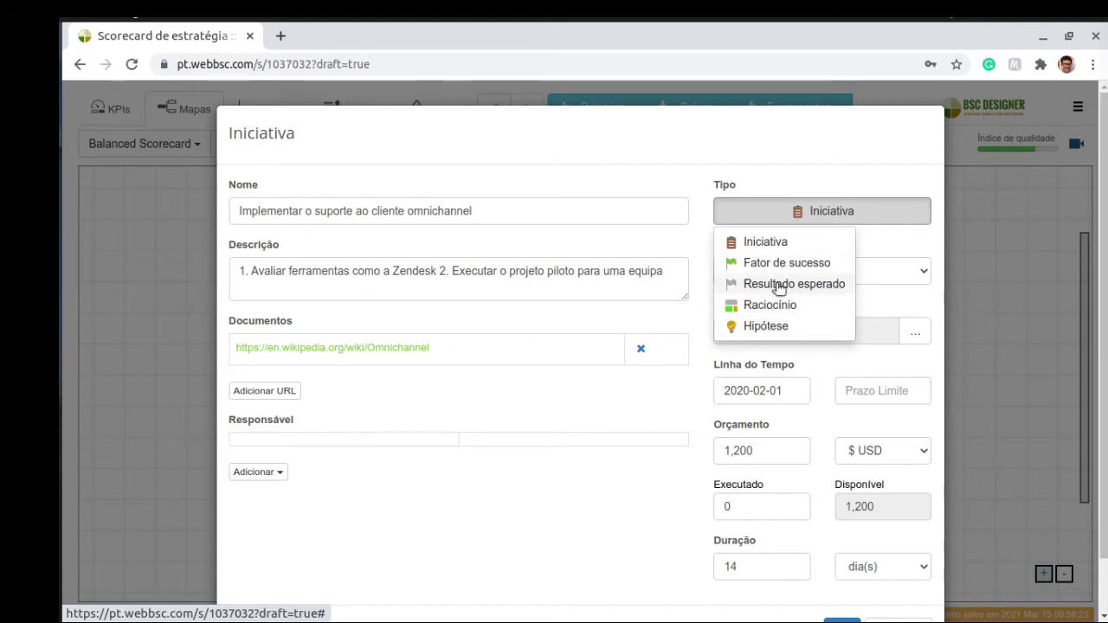
click(629, 412)
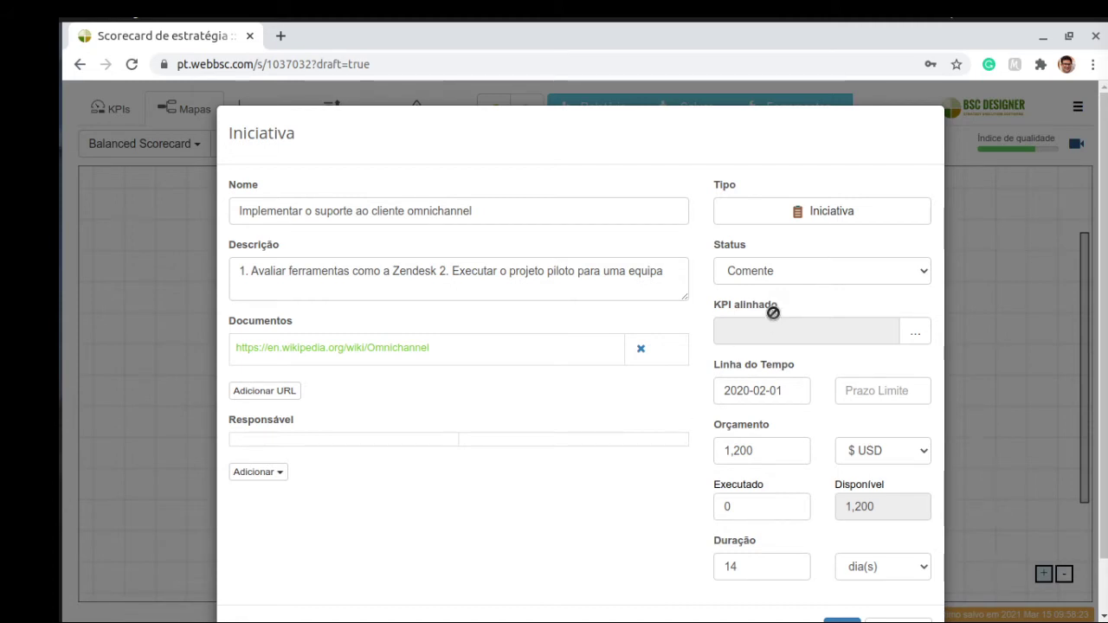
Step: Examine the status options of the omnichannel initiative, cancel its editing and close the initiatives list
click(849, 277)
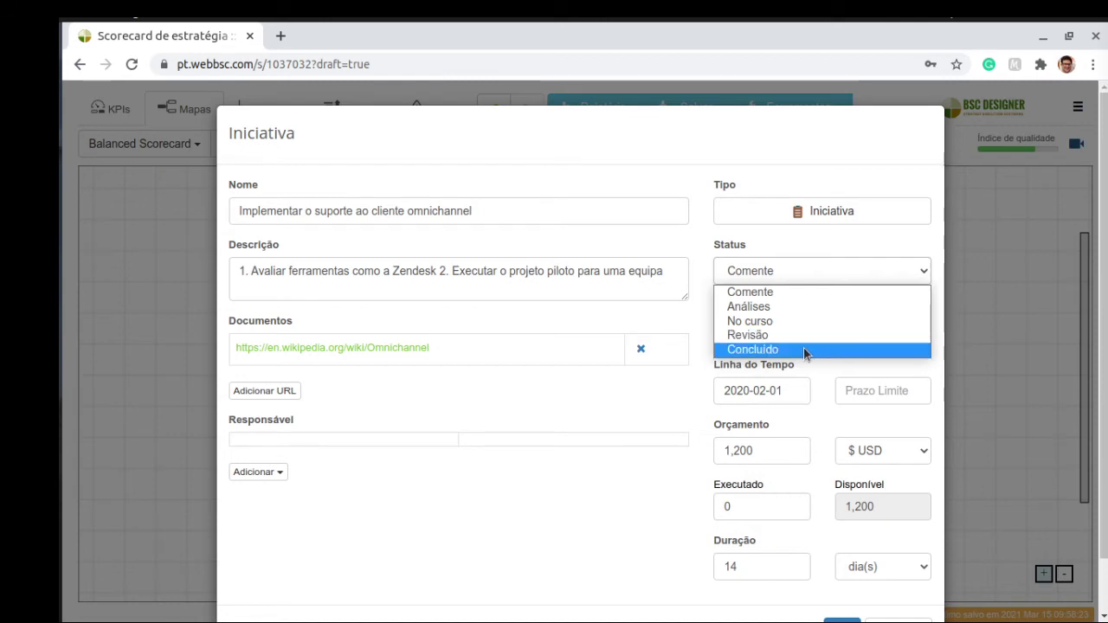
click(583, 327)
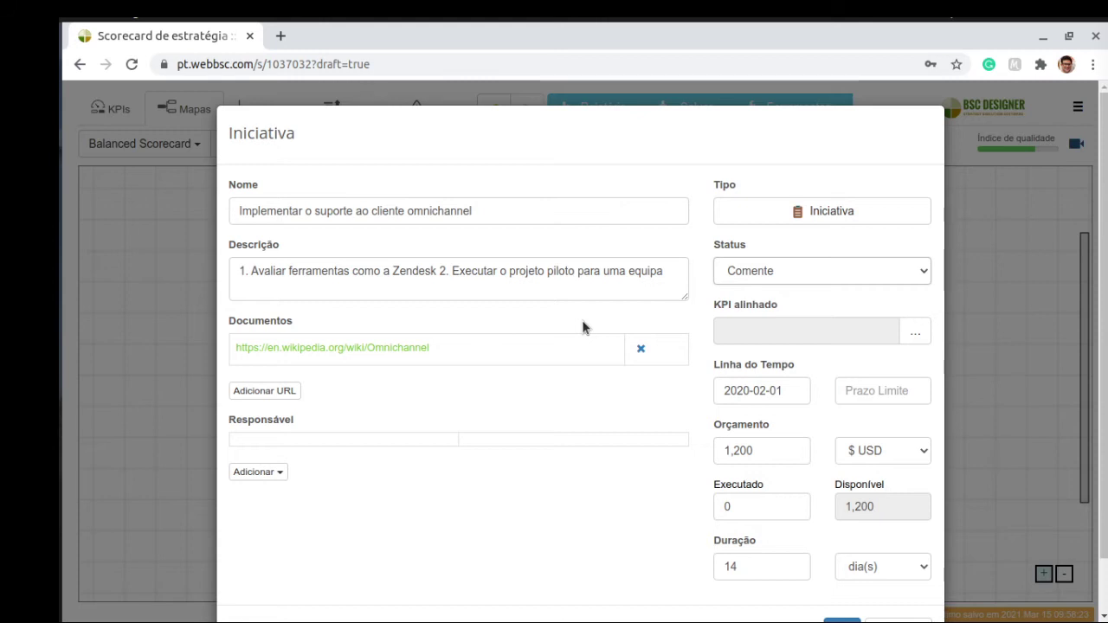
scroll(645, 433, down, 1)
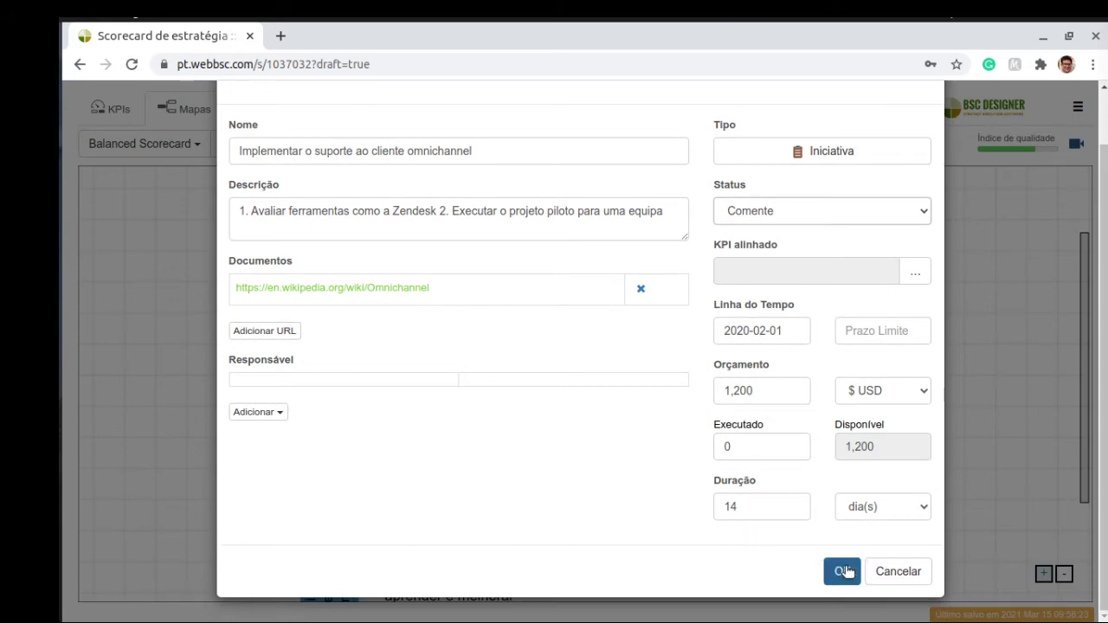
click(895, 573)
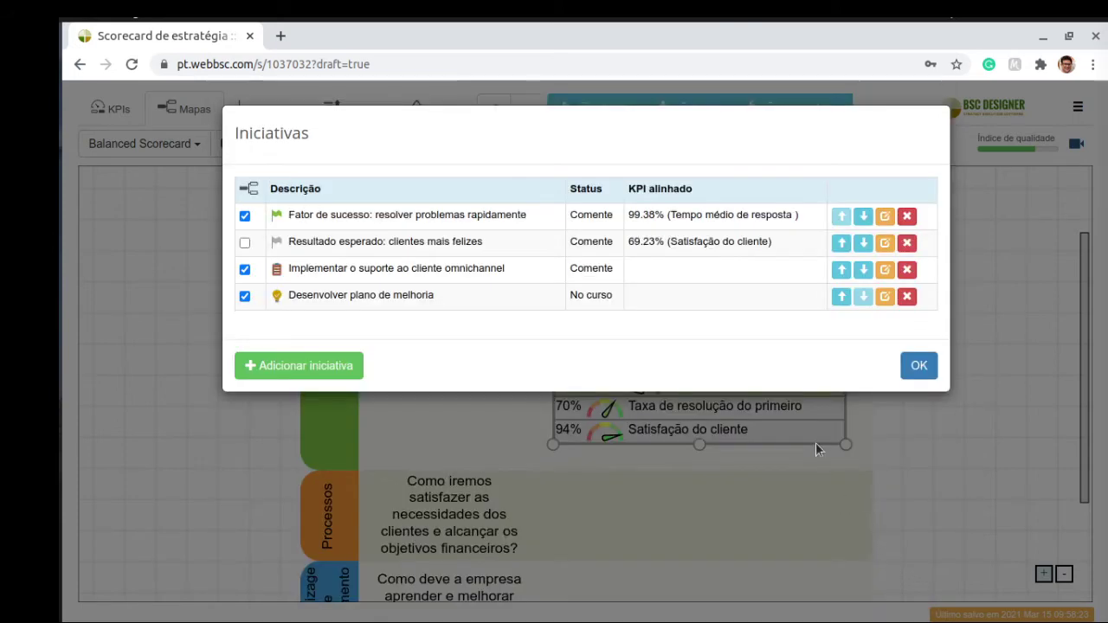
click(920, 367)
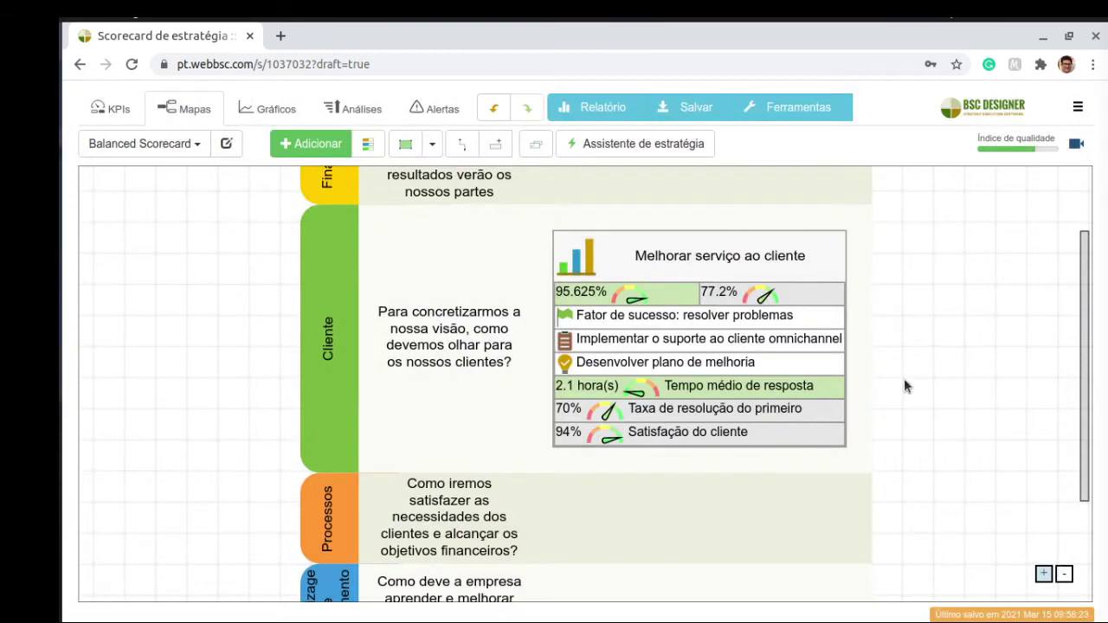
Step: Examine the initiative states in the account's workflow settings and return to the strategy scorecard
click(1078, 107)
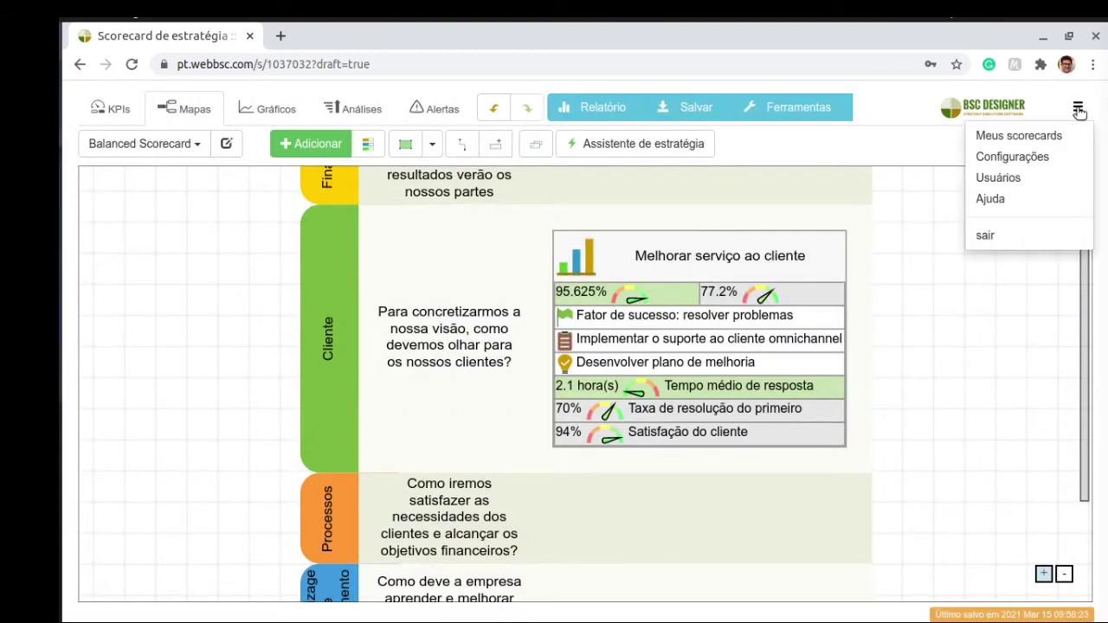
click(1039, 164)
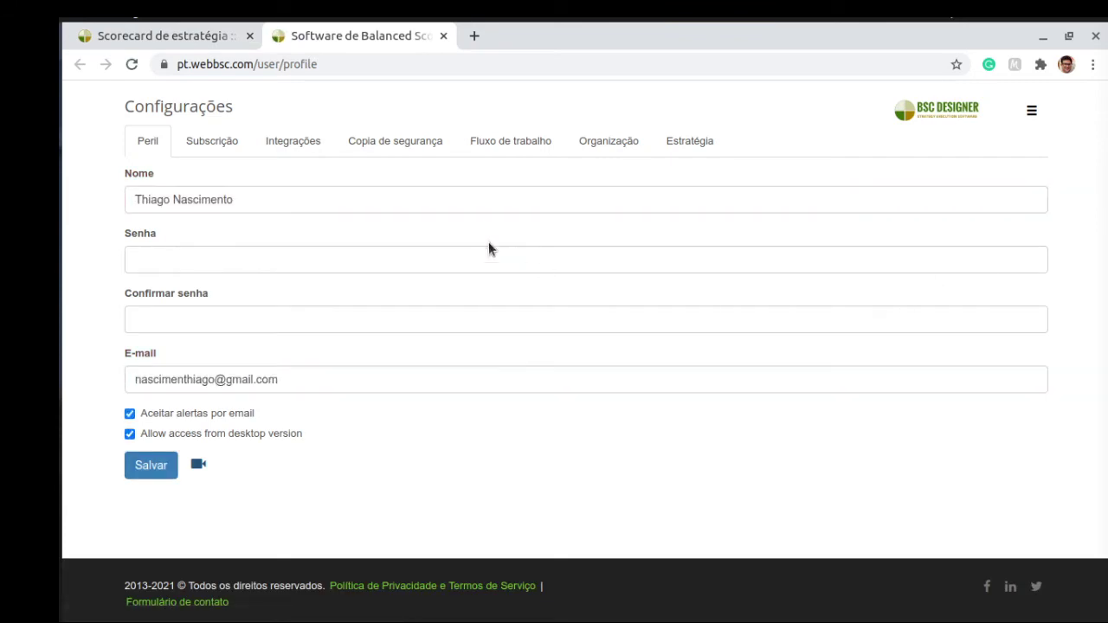
click(503, 141)
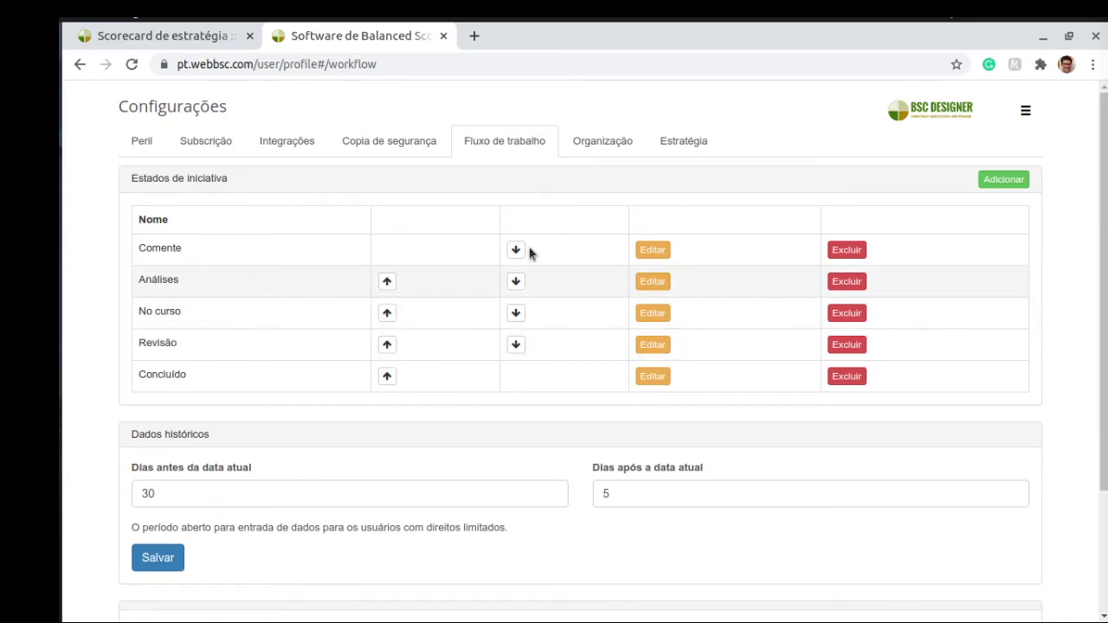
click(149, 37)
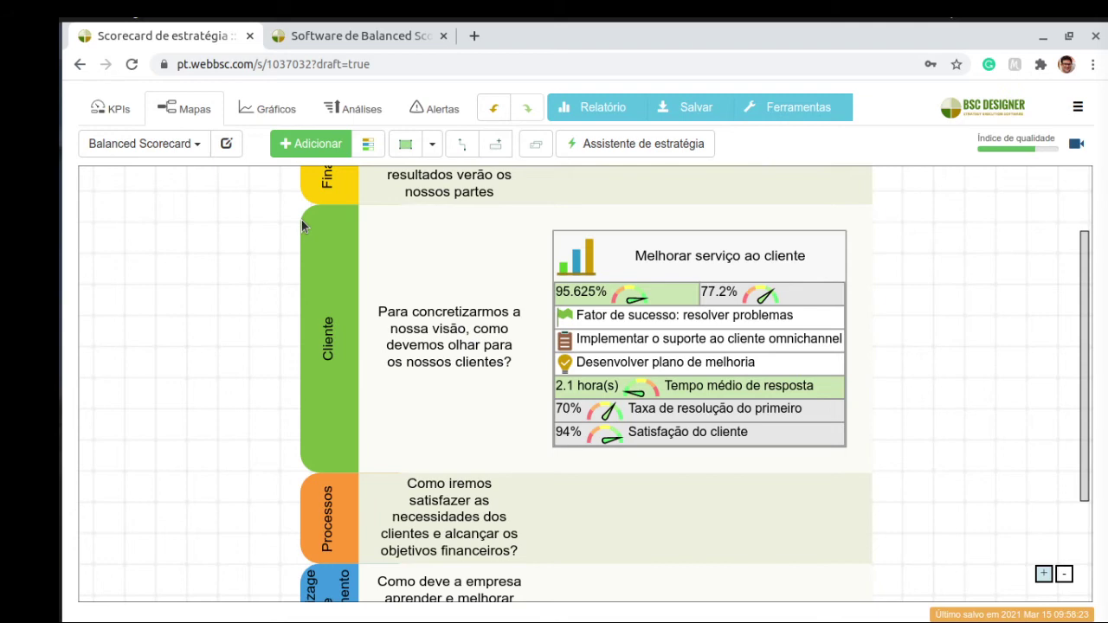
Step: Generate a report for the whole document with the "Plano de ação" profile, and return to the scorecard
click(599, 106)
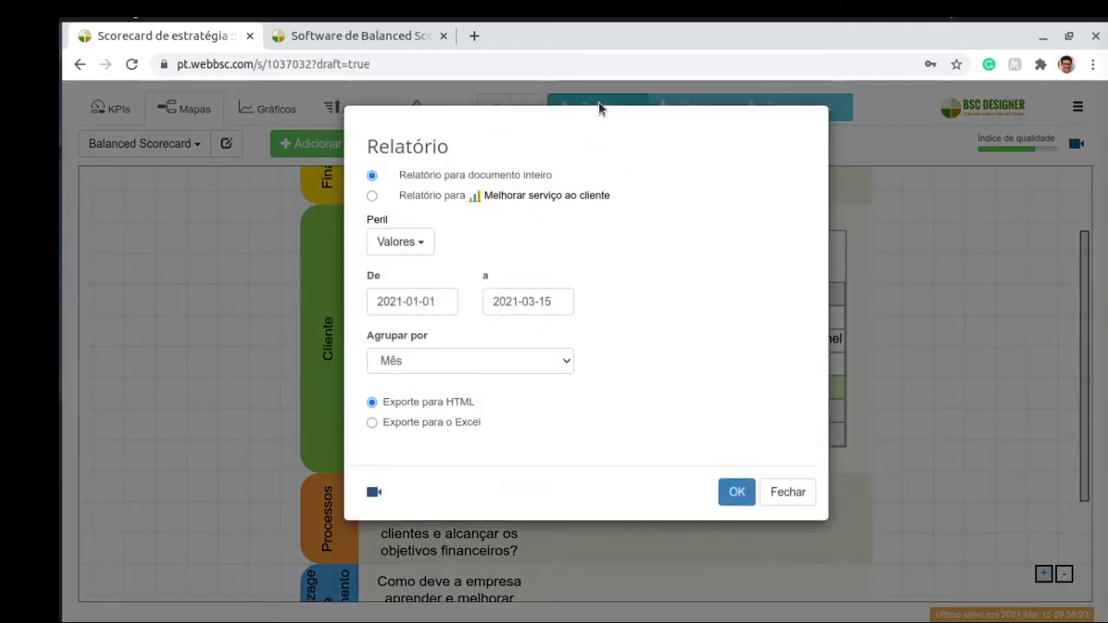
click(422, 246)
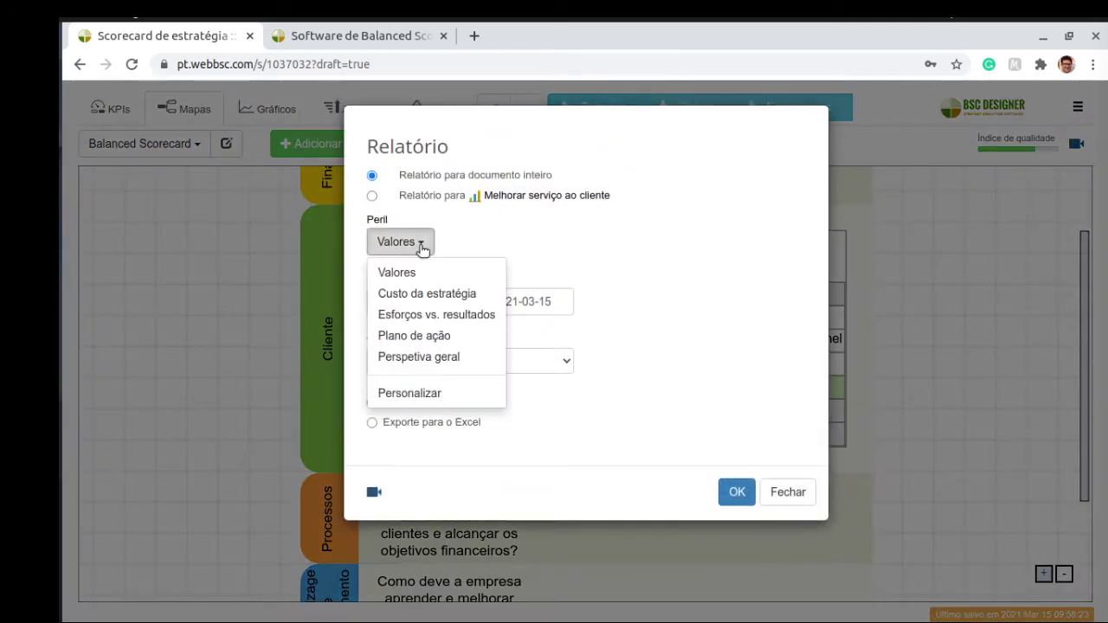
click(427, 338)
click(737, 492)
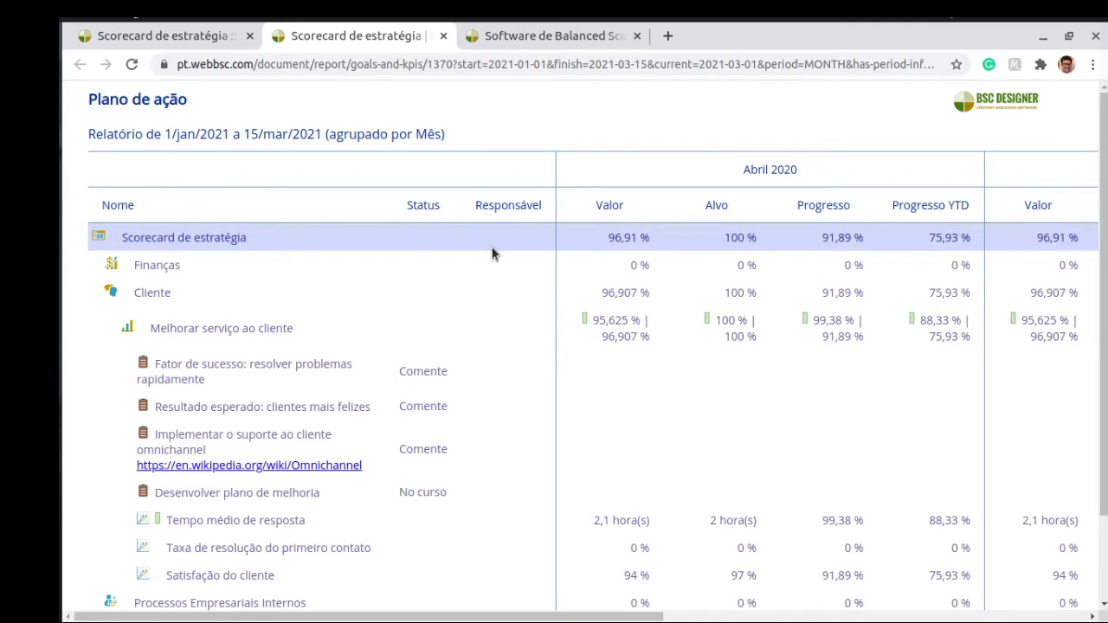
click(168, 43)
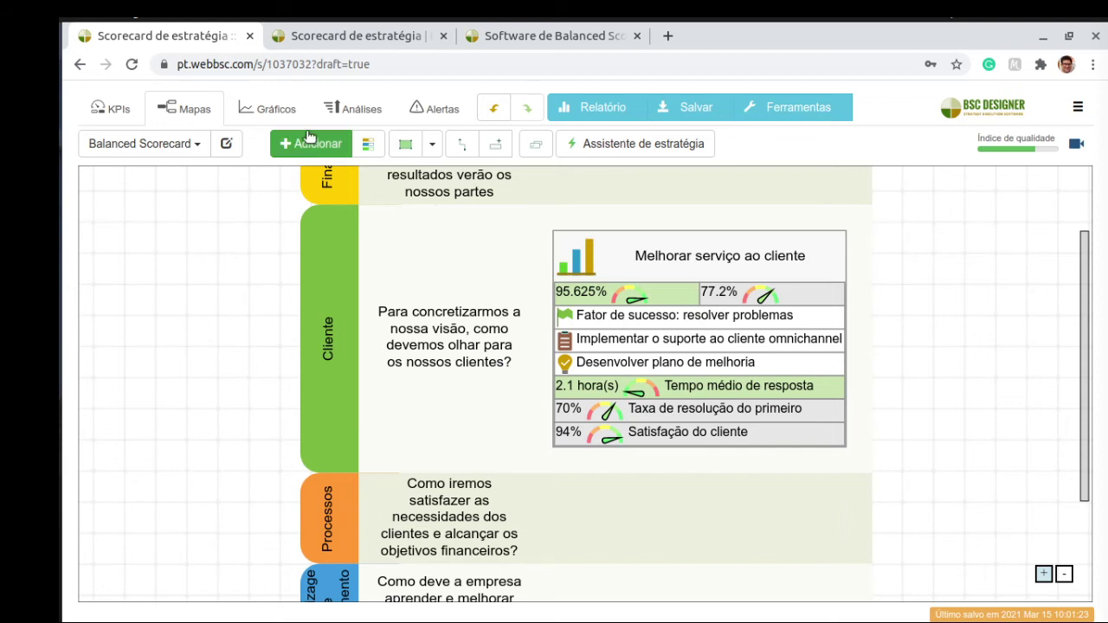
Step: Examine the new alert options for initiative status changes, applied to the whole document, and close the alert without saving
click(422, 115)
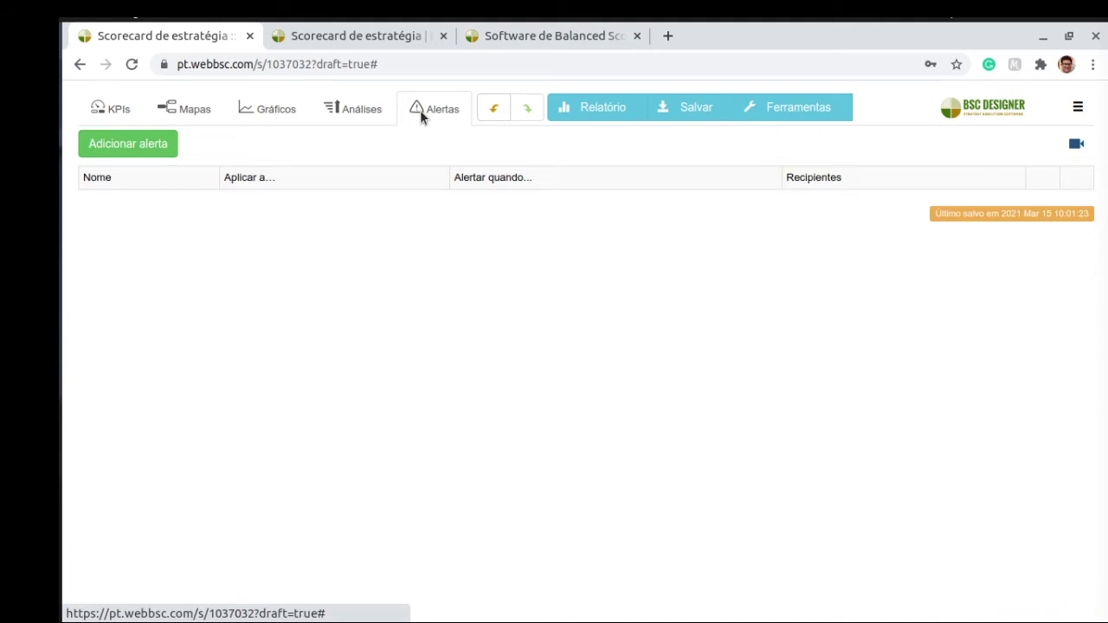
click(126, 147)
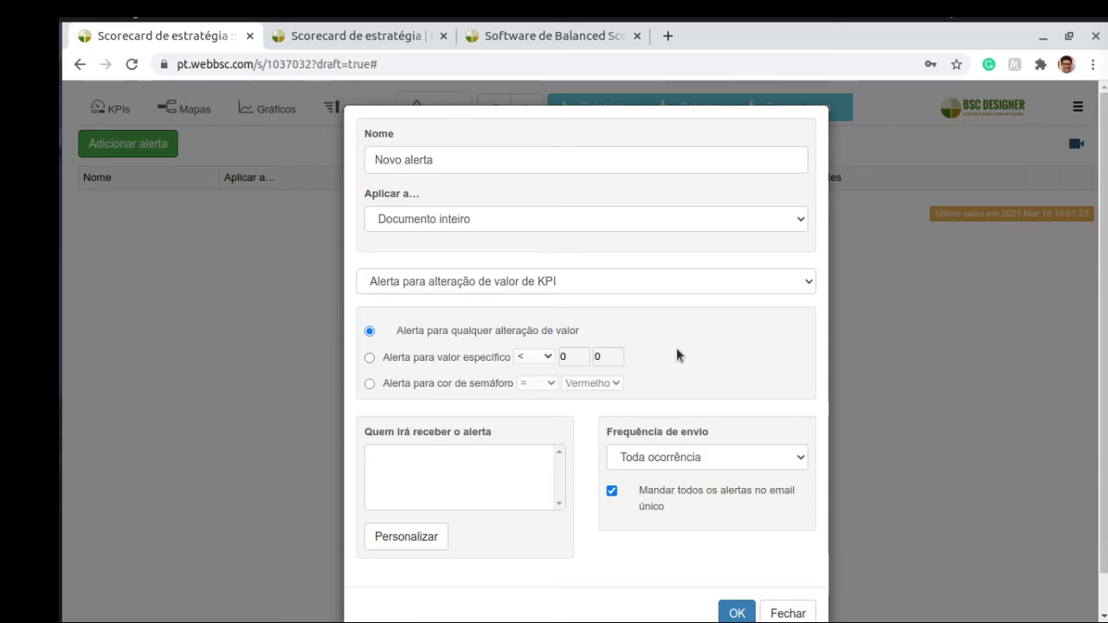
click(691, 280)
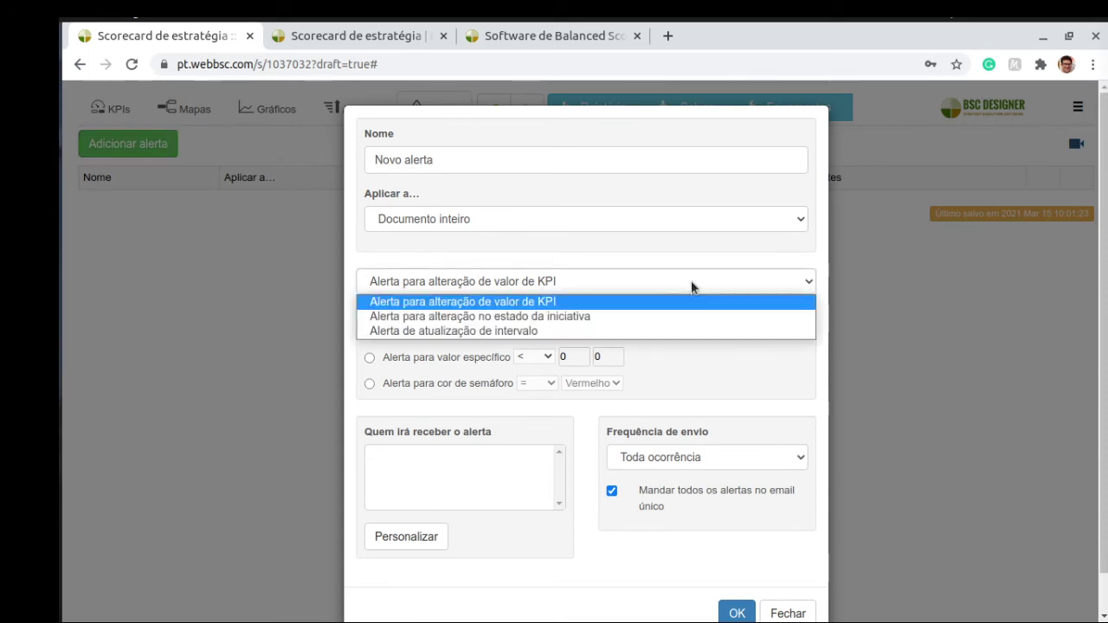
click(686, 316)
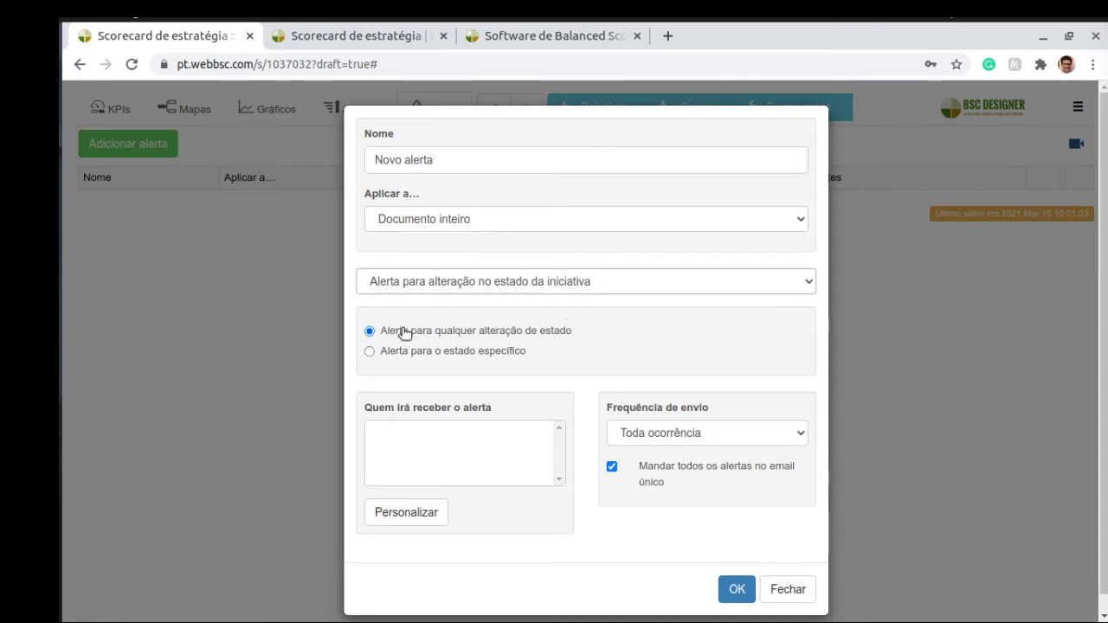
click(789, 591)
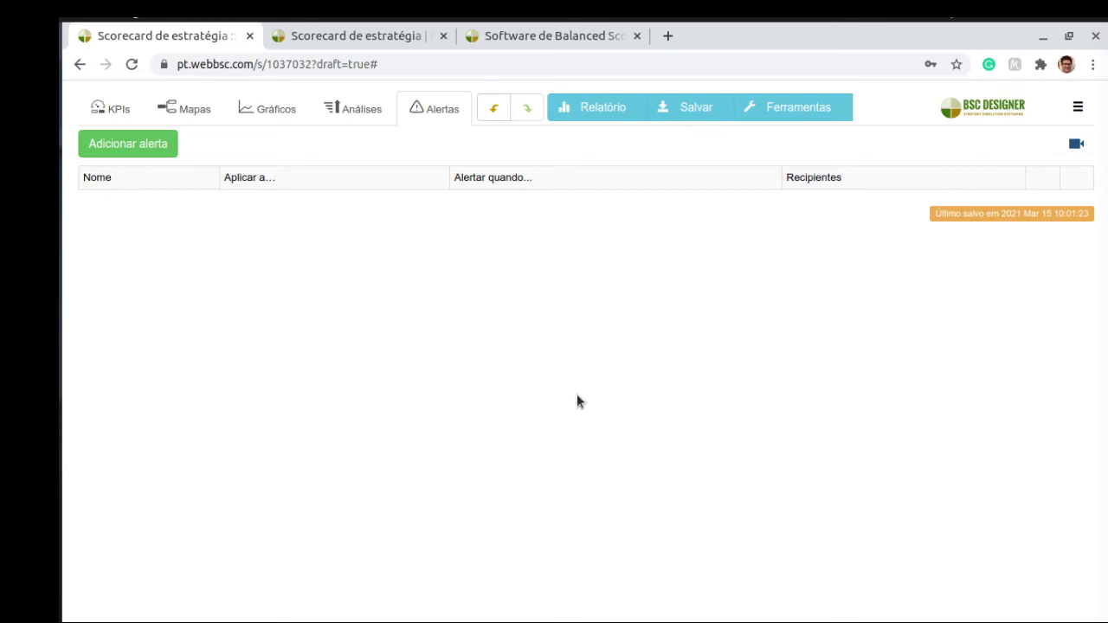
Step: Open "Implementar o suporte ao cliente omnichannel" from the goal's initiatives, examine its timeline, budget and duration fields, and close it without changes
click(118, 109)
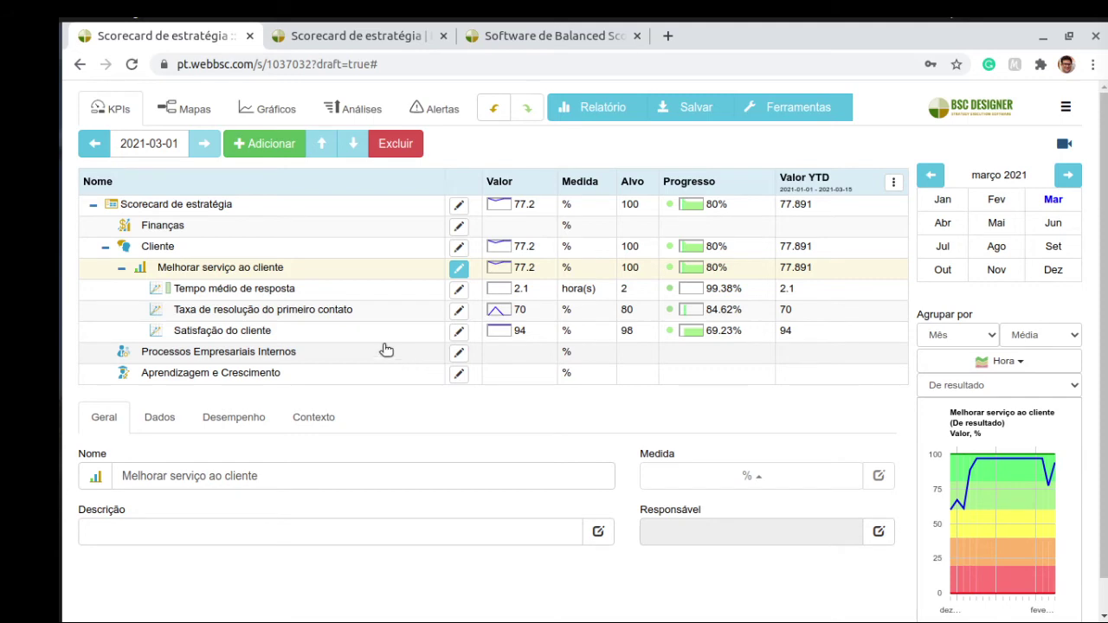
click(456, 270)
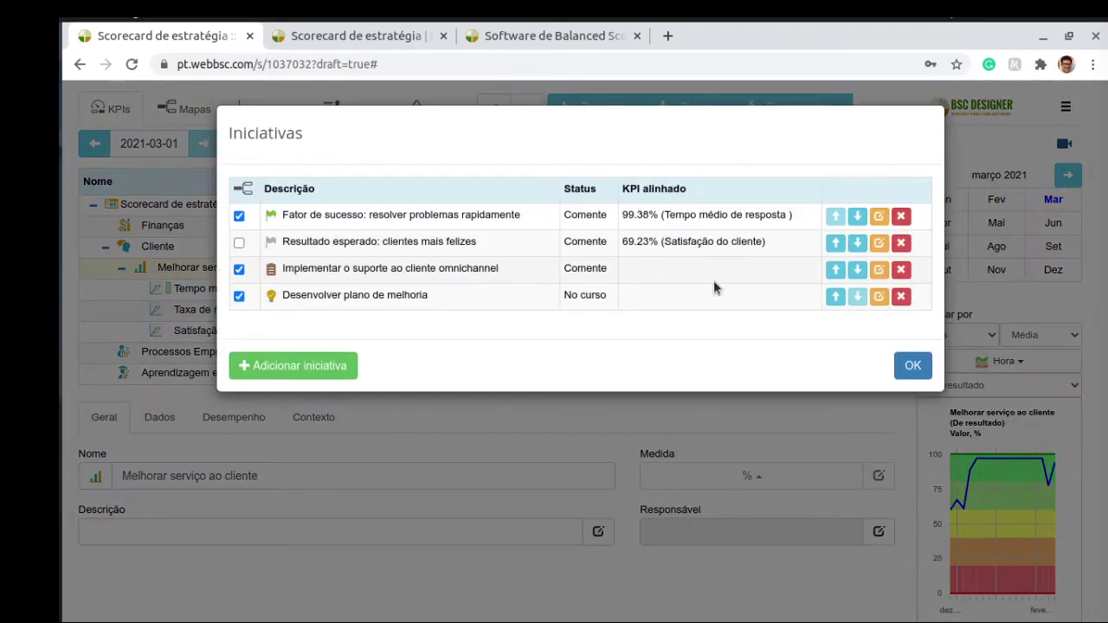
click(880, 271)
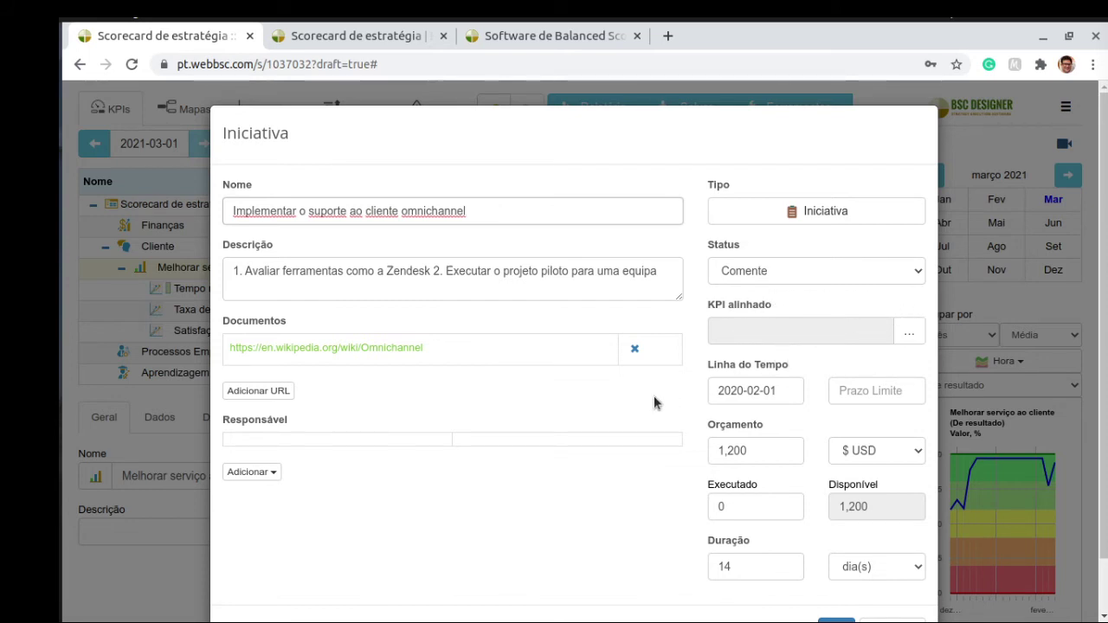
scroll(654, 400, down, 1)
scroll(653, 396, down, 1)
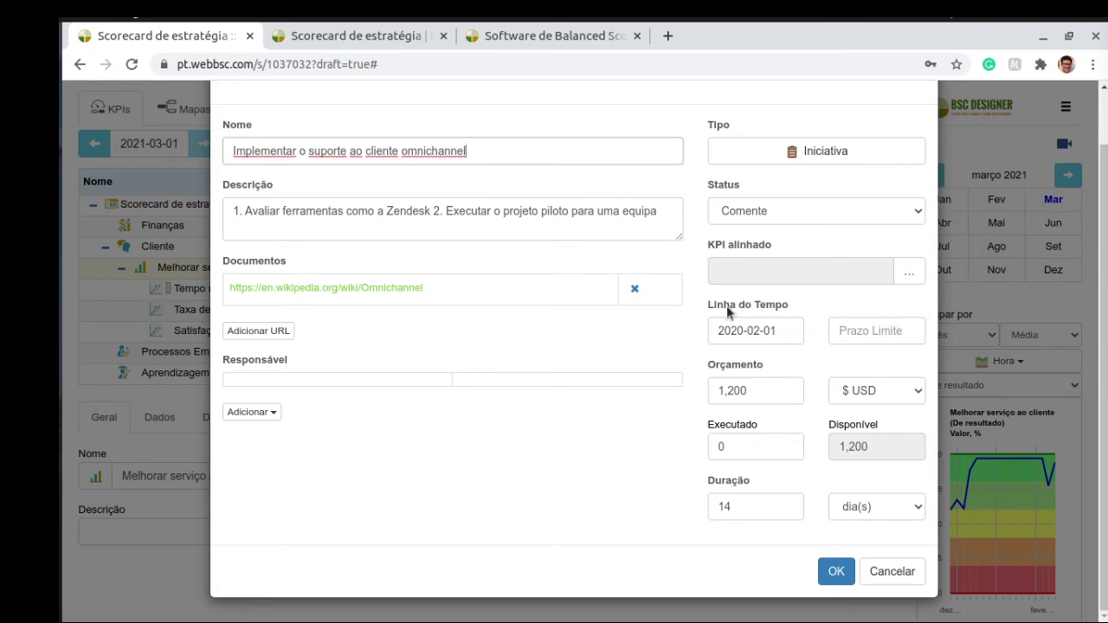
click(715, 364)
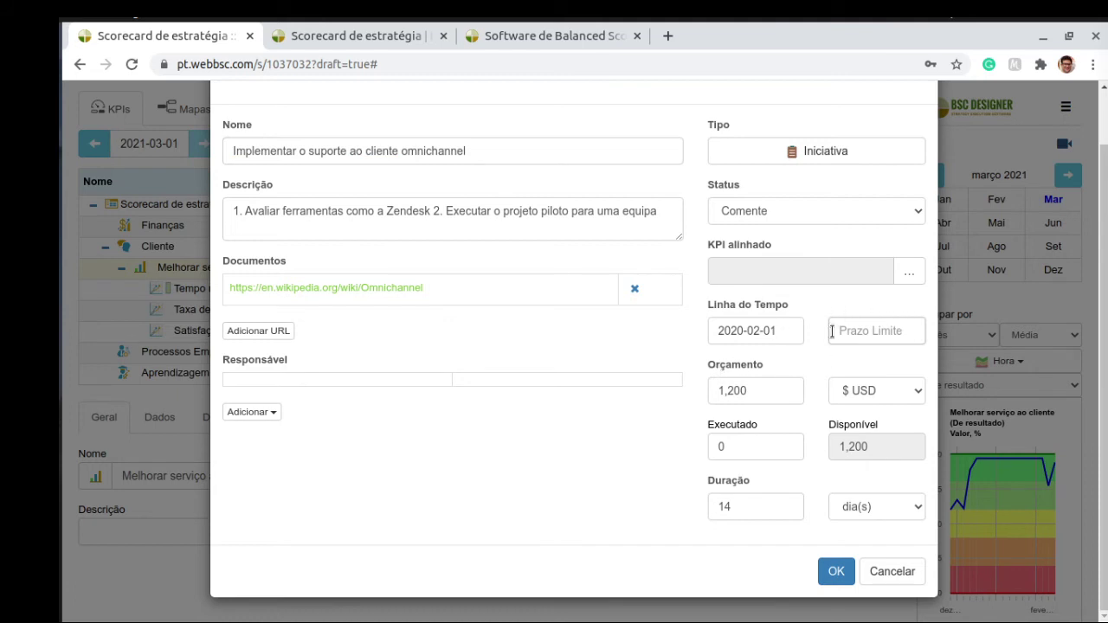
click(891, 574)
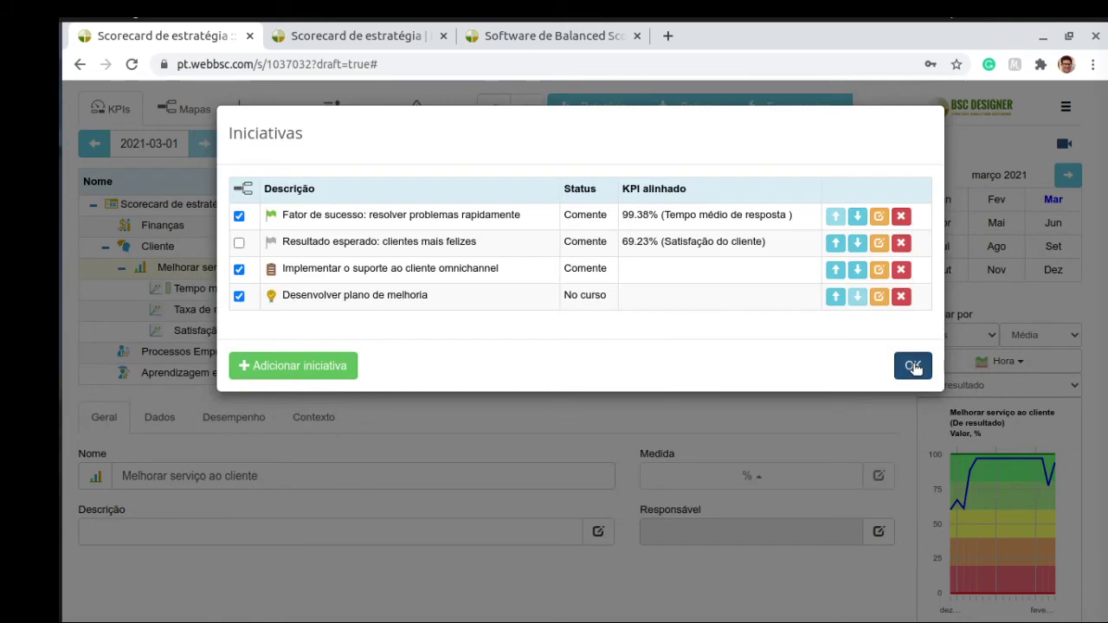
click(914, 367)
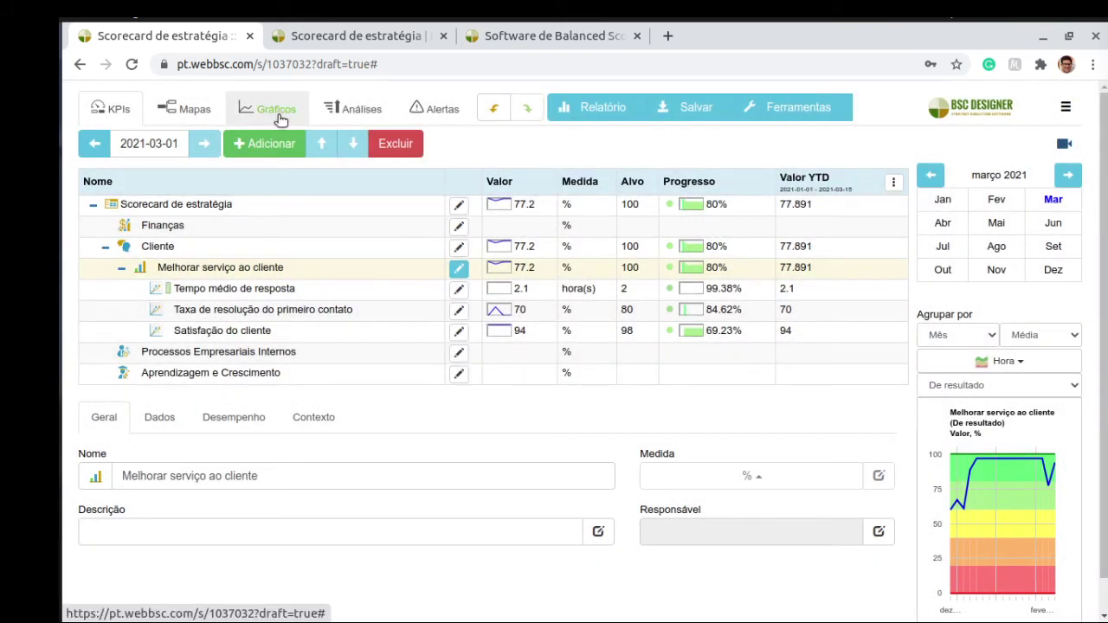
Step: Examine the "Melhorar serviço ao cliente" chart on the charts dashboard and return to the KPI list
click(277, 116)
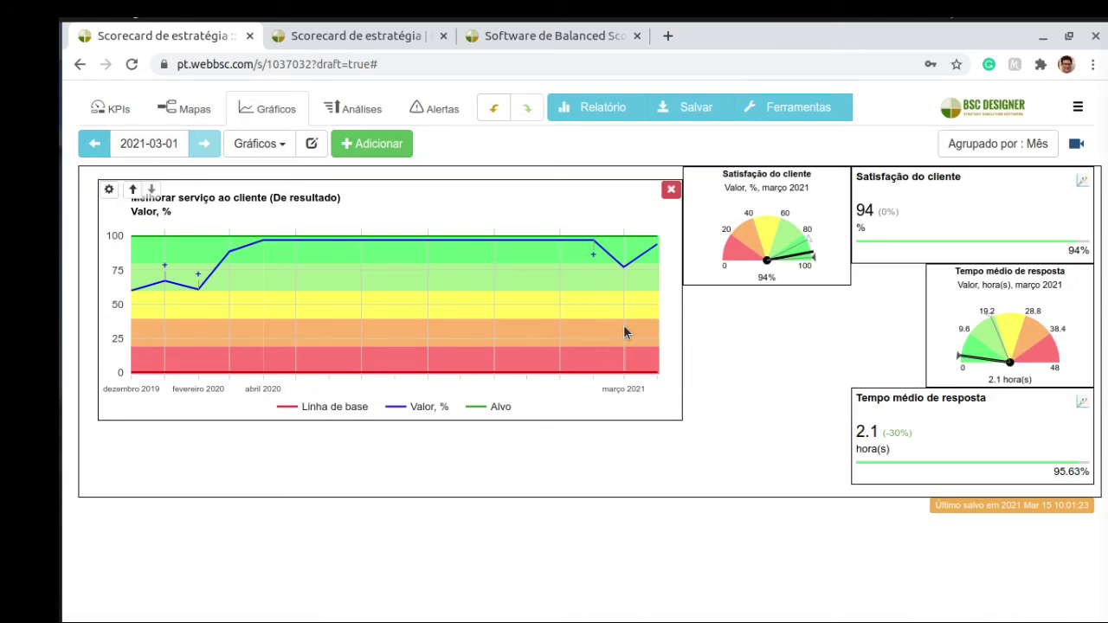
mouse_move(625, 378)
mouse_move(168, 272)
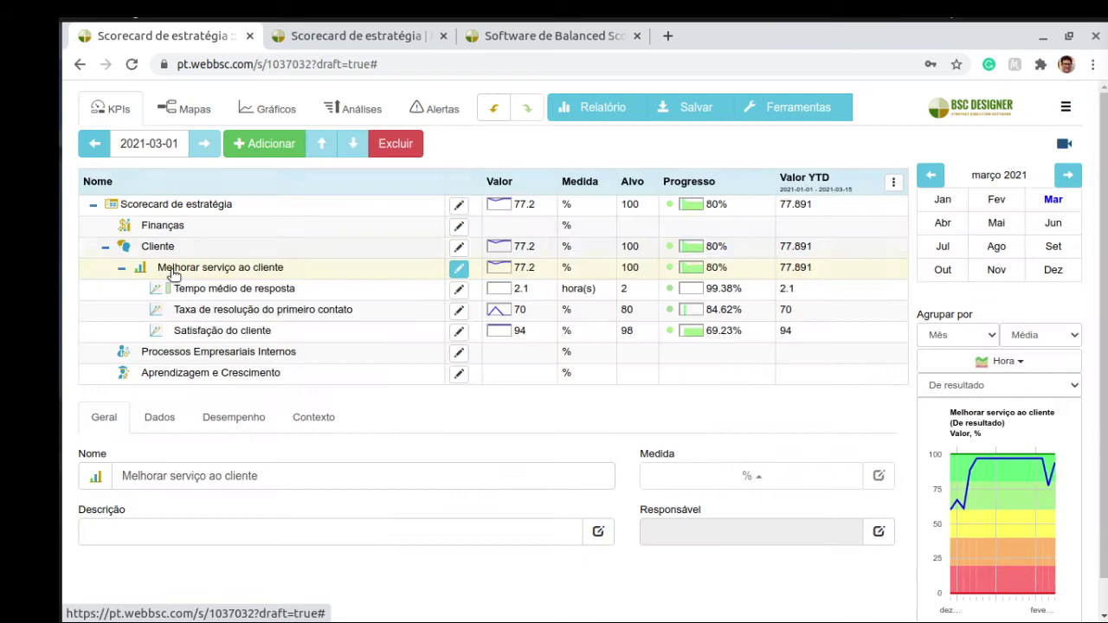
Step: Reopen the omnichannel initiative of "Melhorar serviço ao cliente" and examine the currencies offered for its budget
click(459, 268)
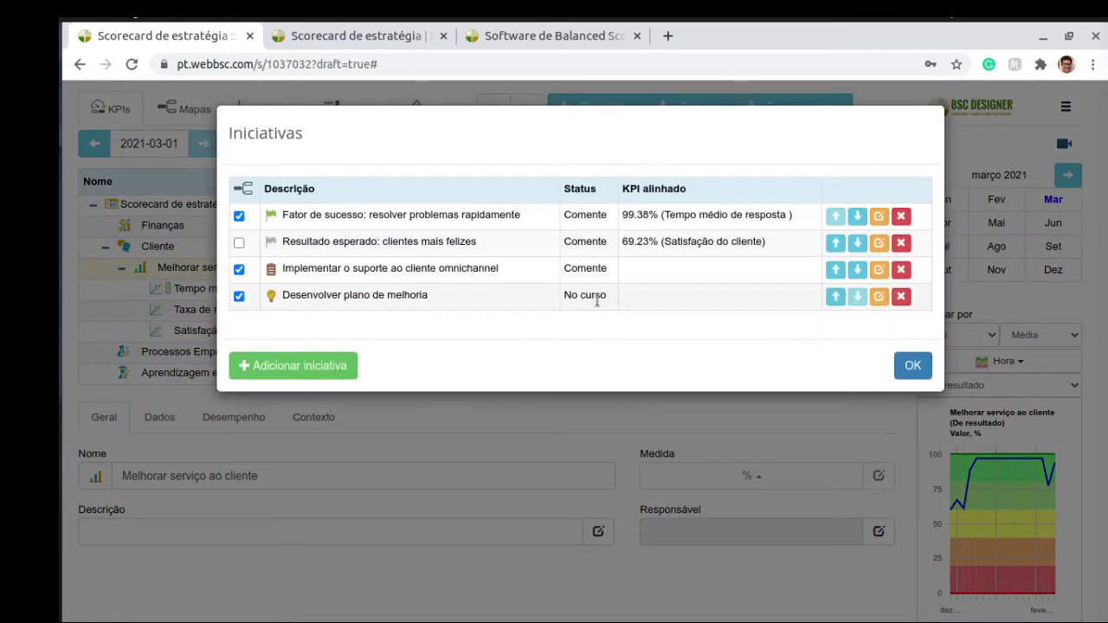
click(879, 270)
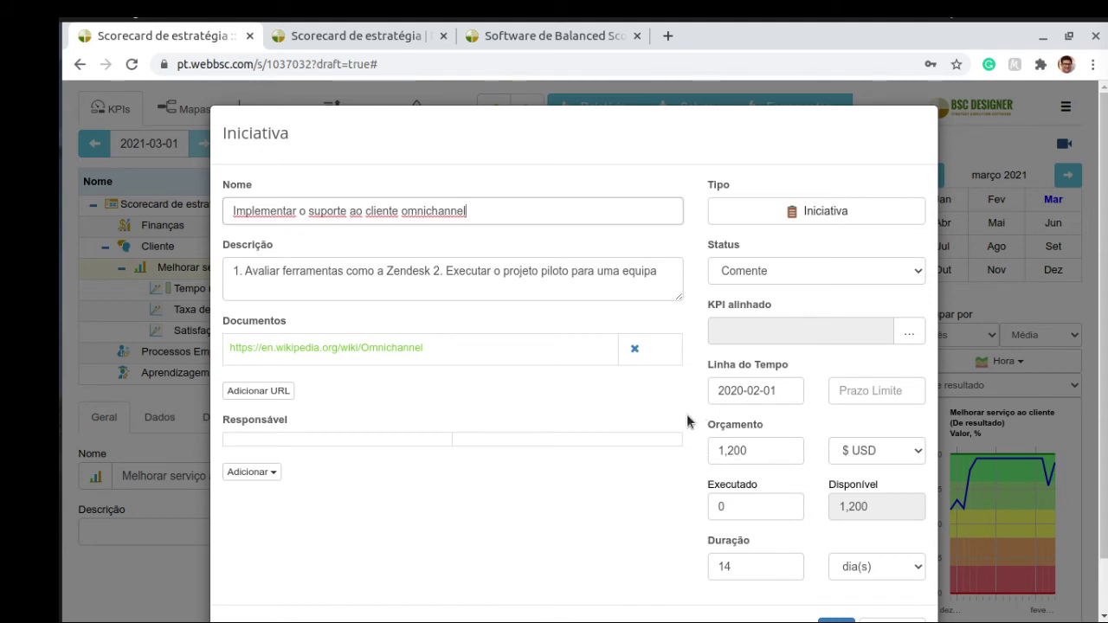
click(897, 456)
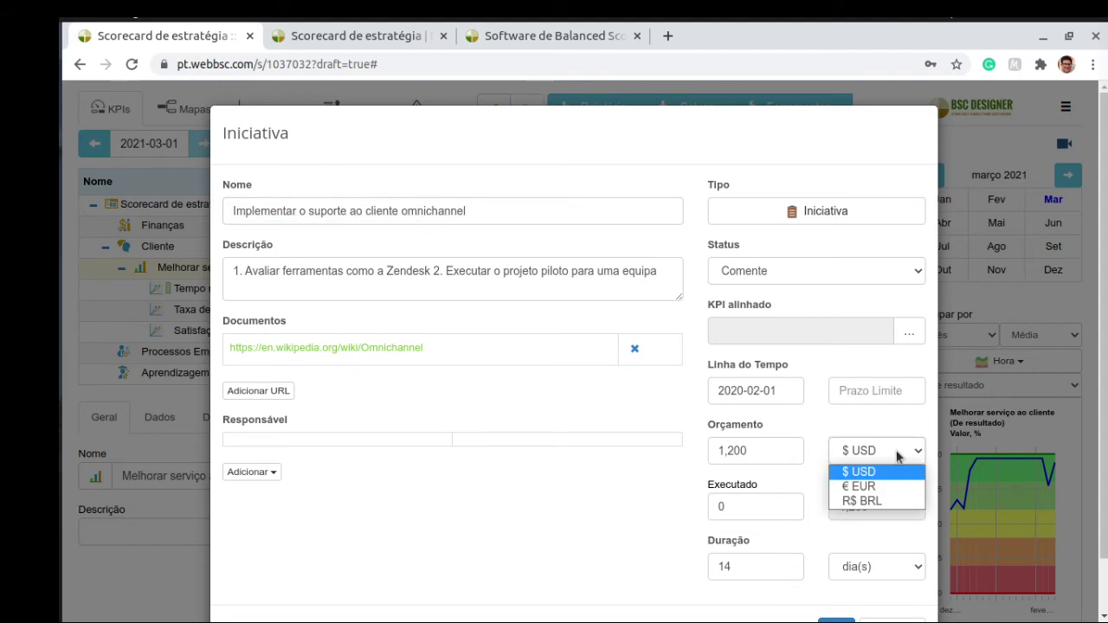
click(897, 454)
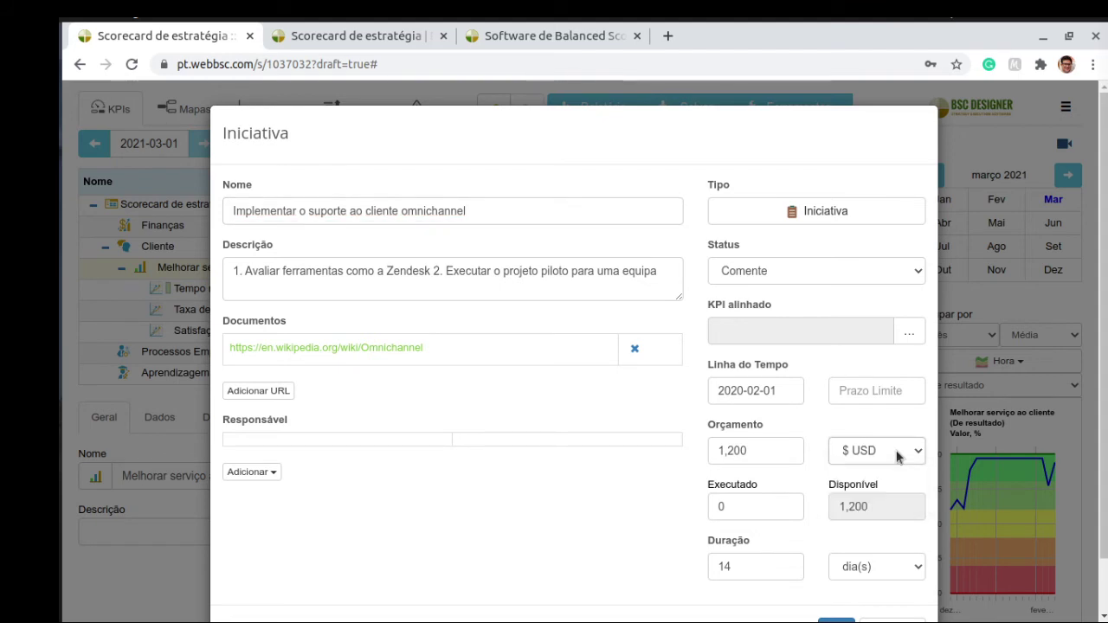
Step: Examine the currencies table in the account's organization settings and return to the open initiative
click(537, 39)
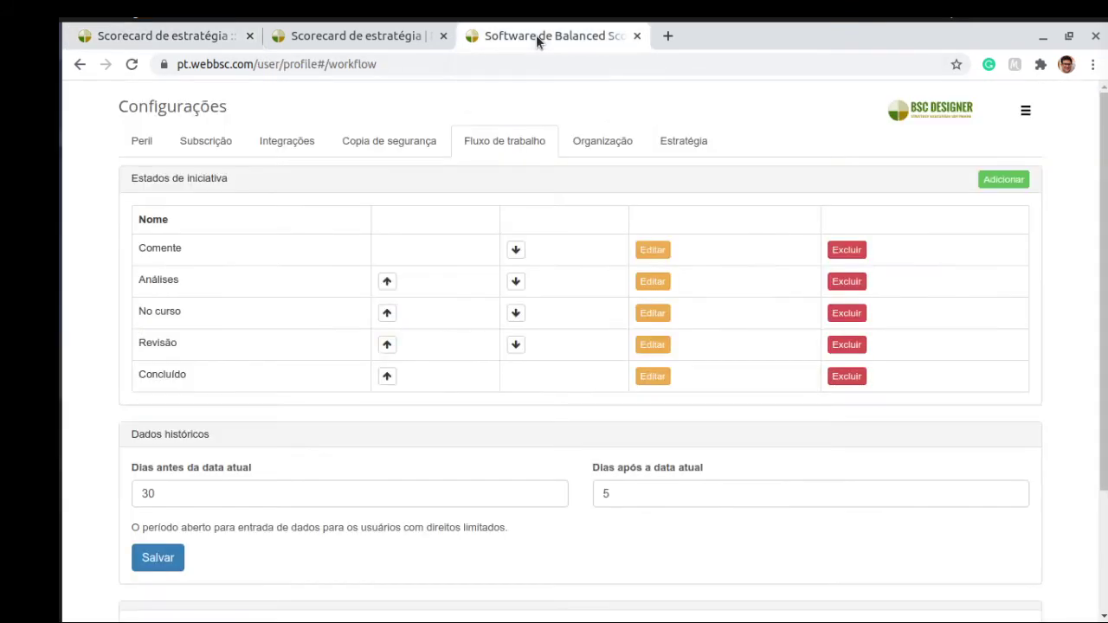
click(597, 146)
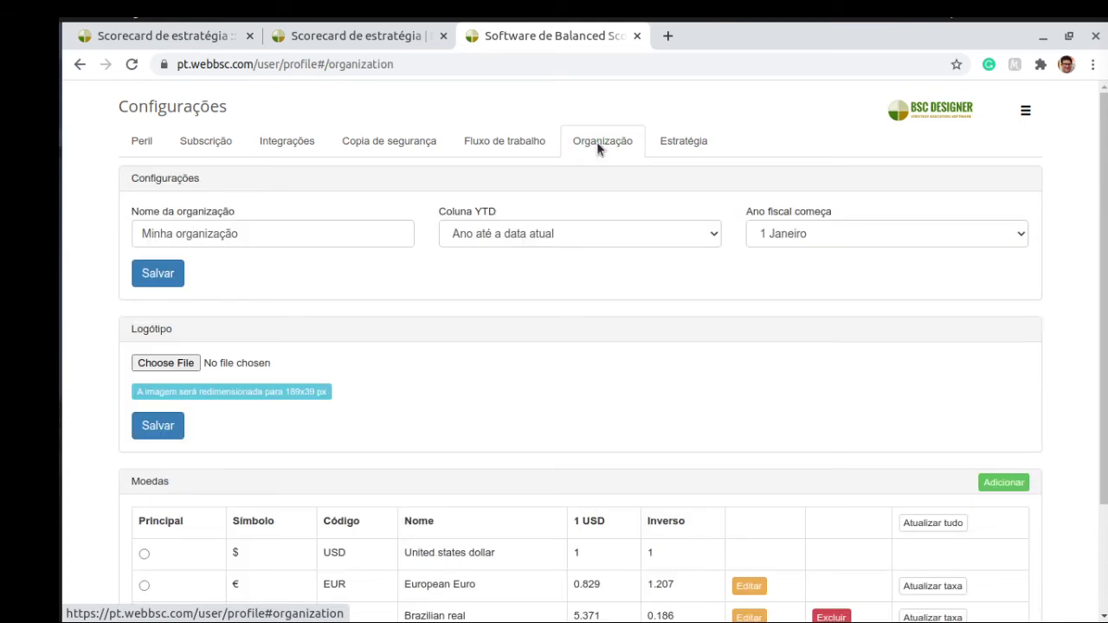
scroll(458, 355, down, 1)
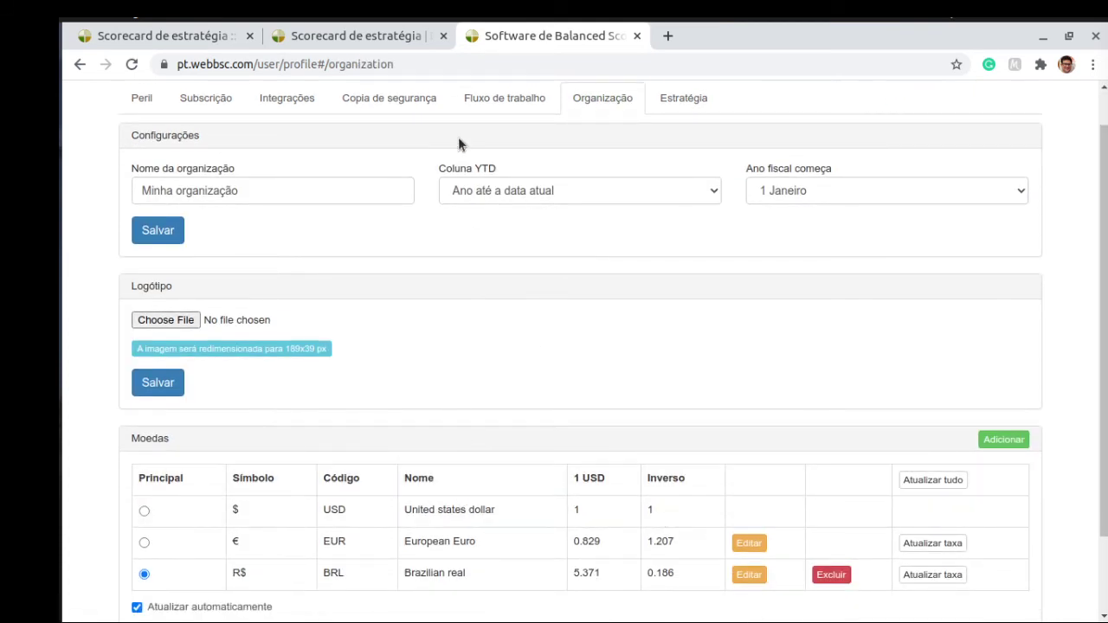
click(186, 35)
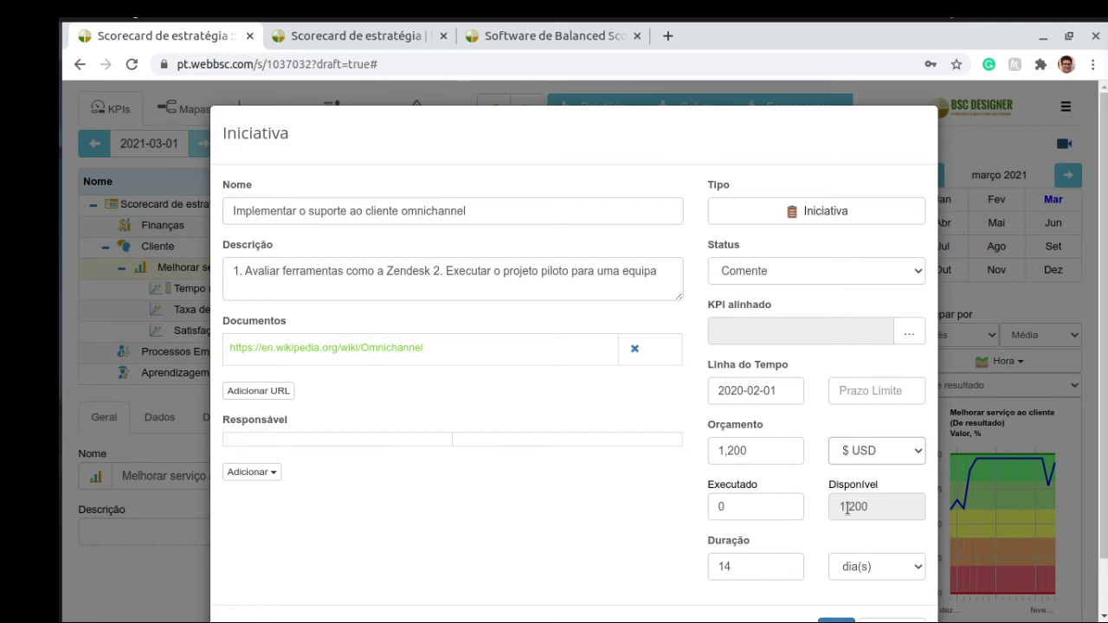
Step: Try an executed budget of 500 in the omnichannel initiative, cancel its editing and close the initiatives list
click(765, 512)
key(BackSpace)
text(50)
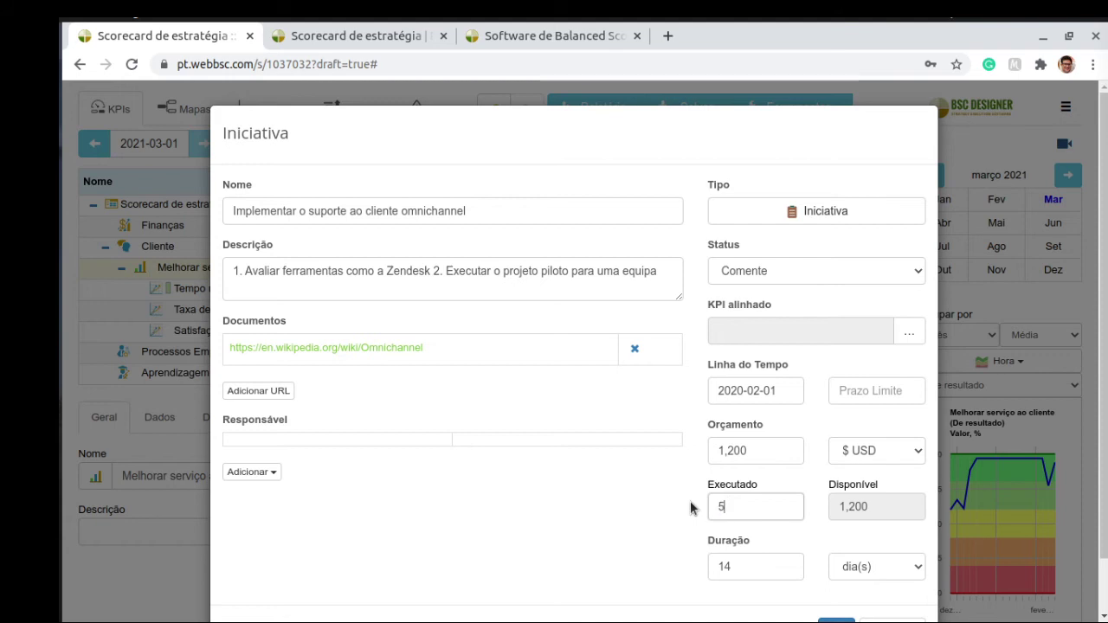
click(648, 495)
click(751, 515)
text(00)
click(650, 517)
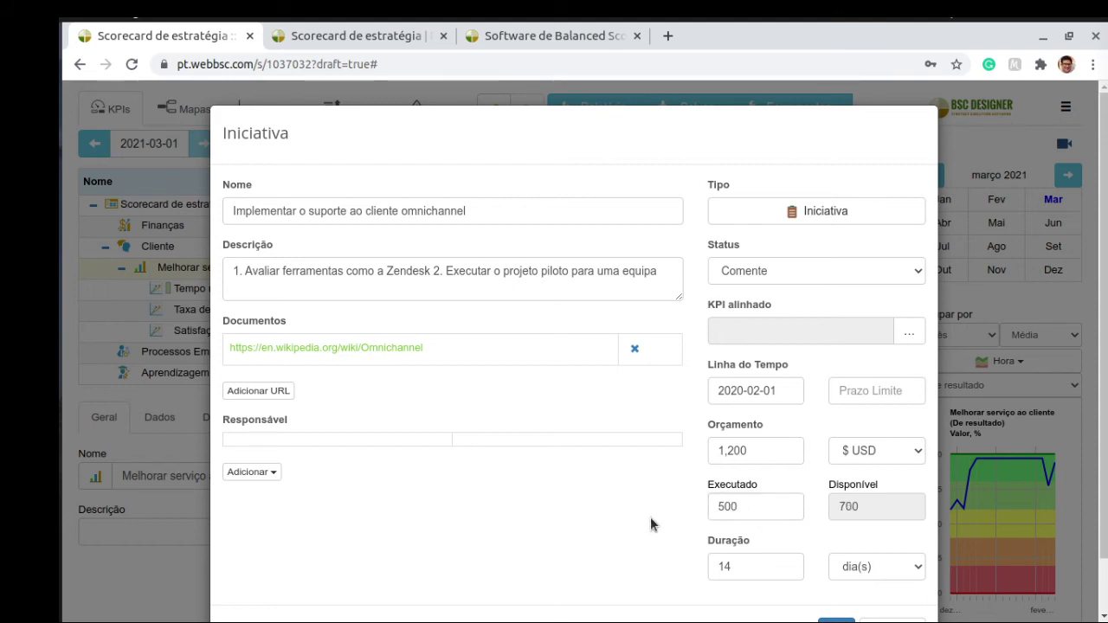
scroll(650, 517, down, 1)
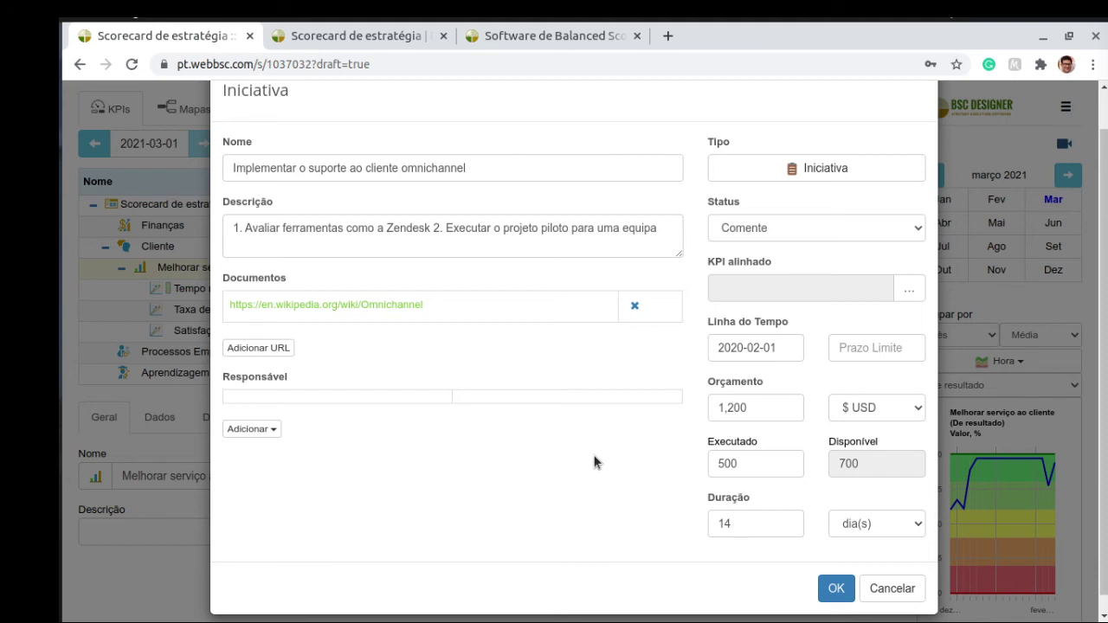
click(888, 589)
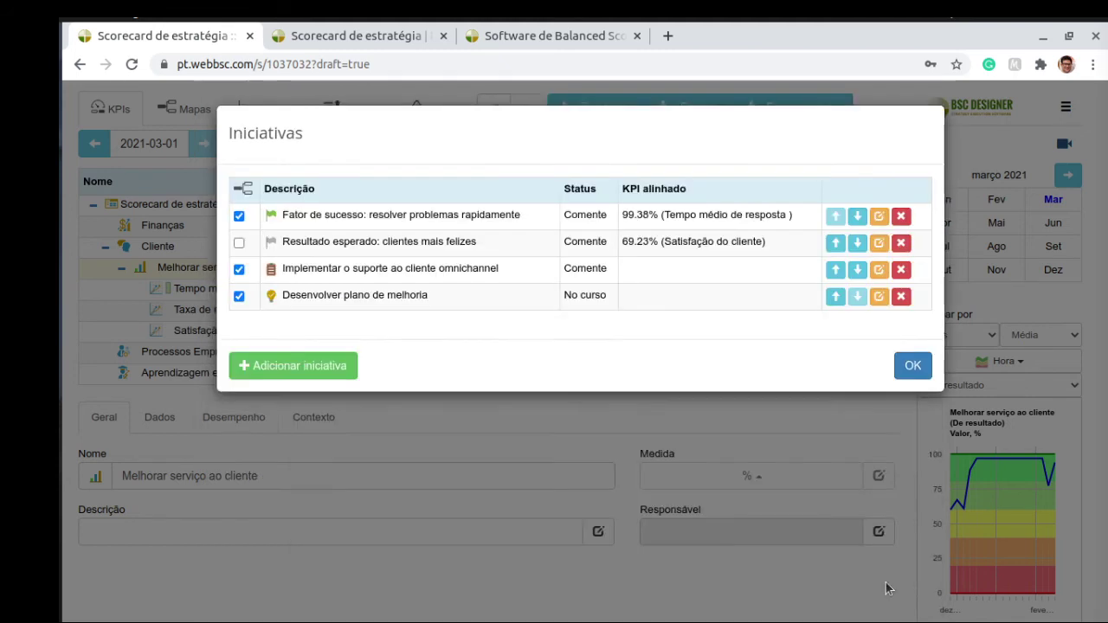
click(913, 367)
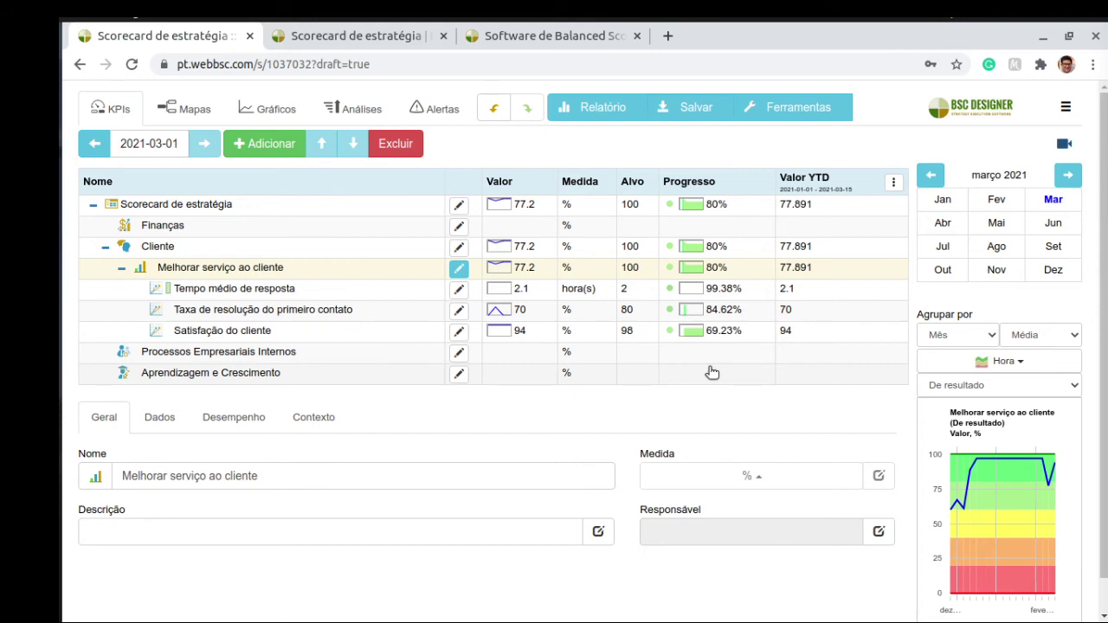
Step: Generate an HTML report for the whole document with the "Custo da estratégia" profile, and return to the scorecard
click(598, 111)
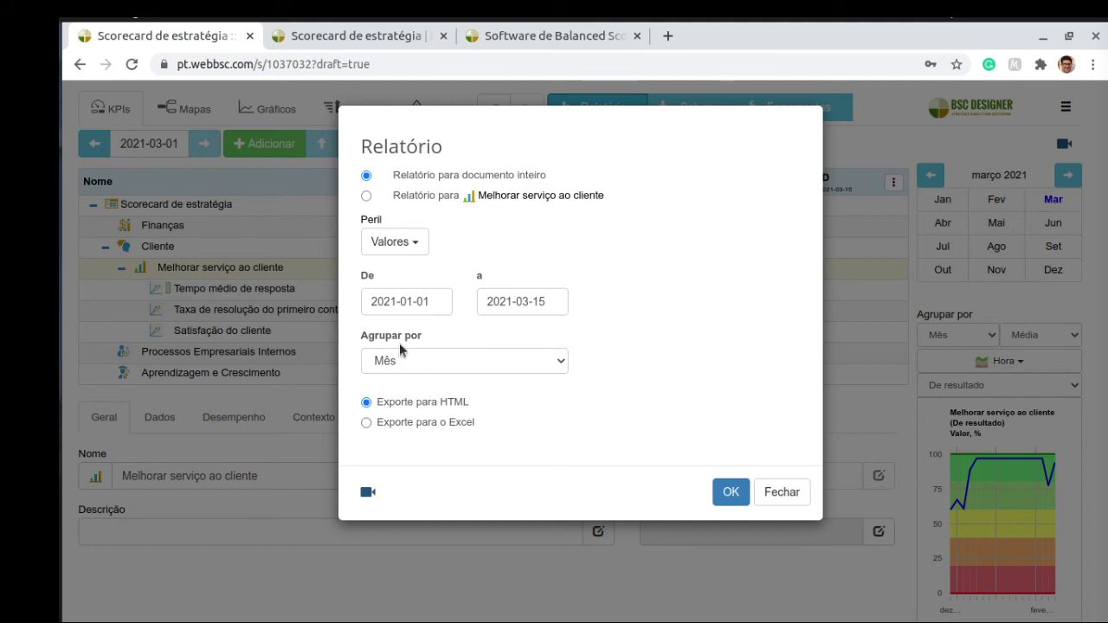
click(407, 243)
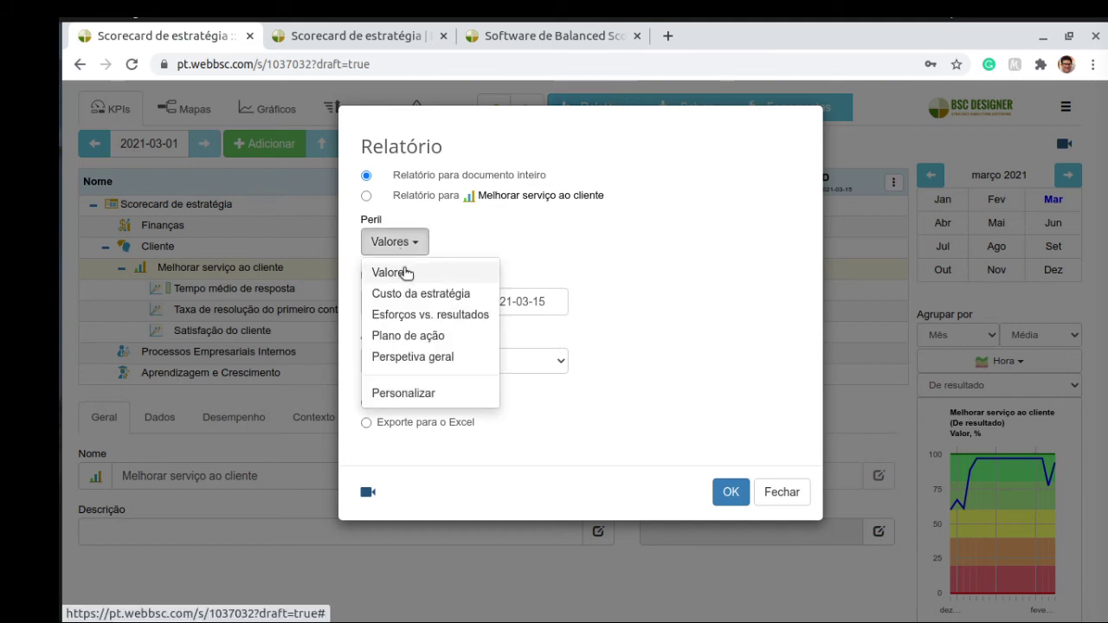
click(401, 294)
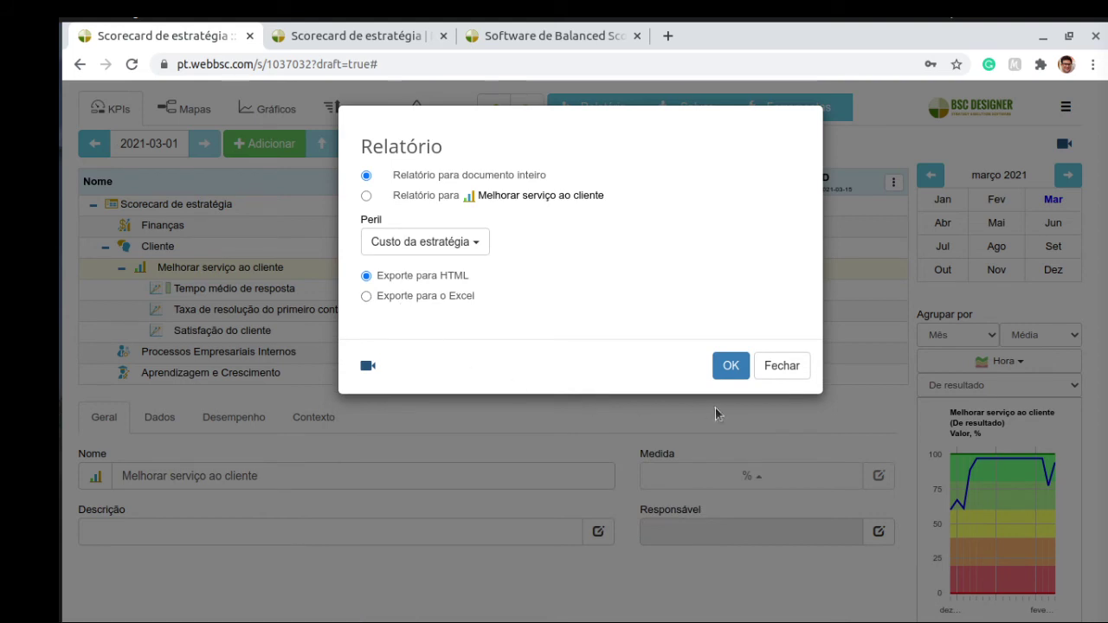
click(731, 366)
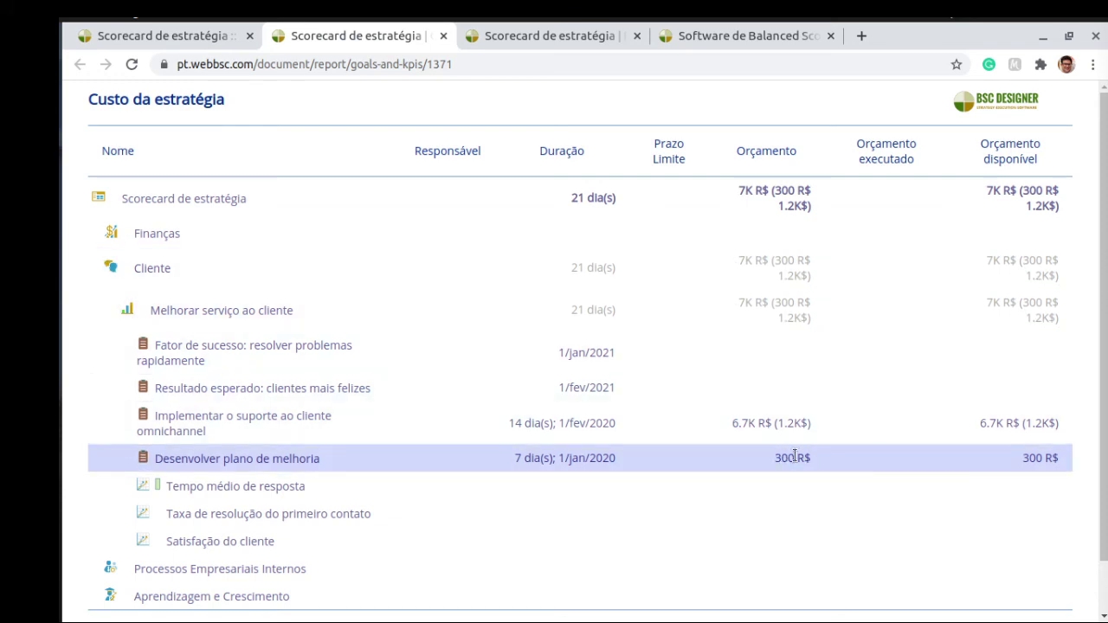
click(165, 35)
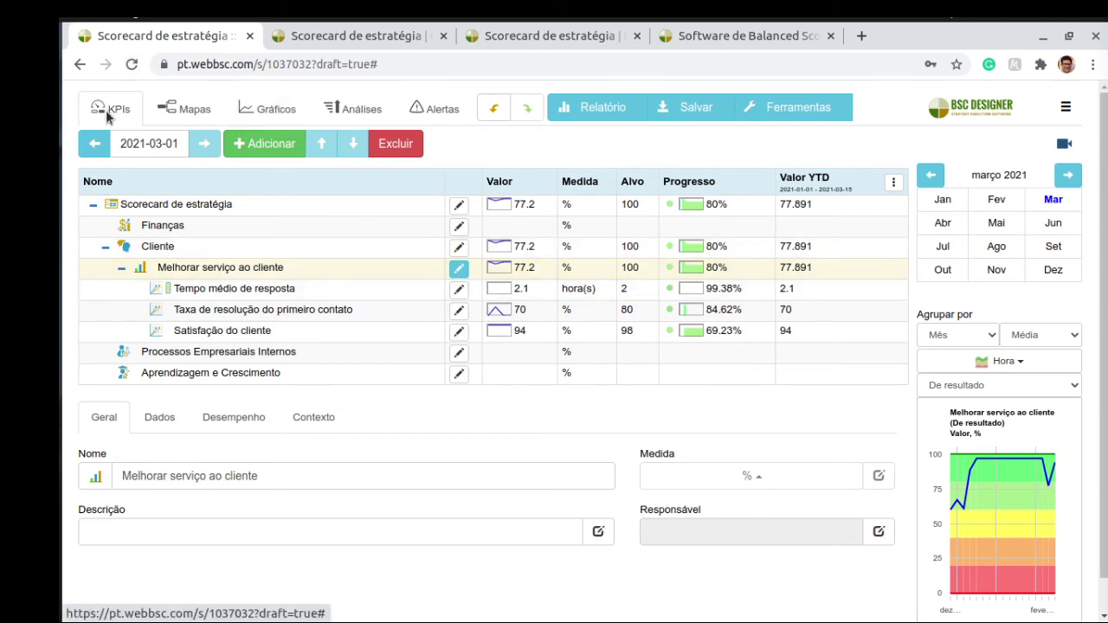
Step: Add the "Iniciativas (atuais)" column to the visible columns of the KPI table and save the column setup
click(896, 183)
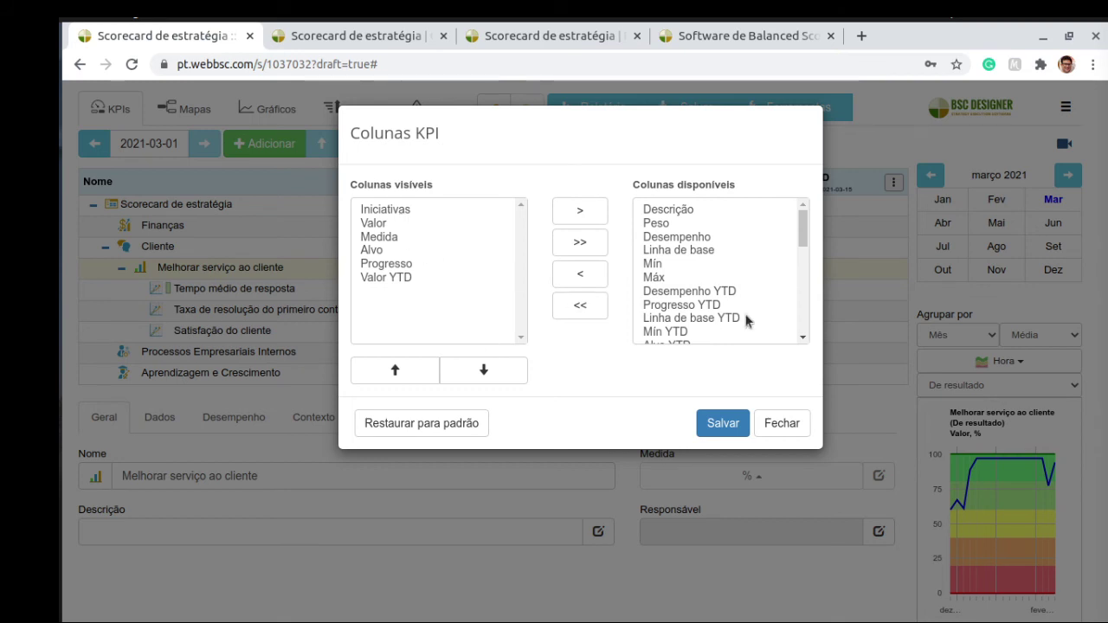
drag(805, 223, 809, 290)
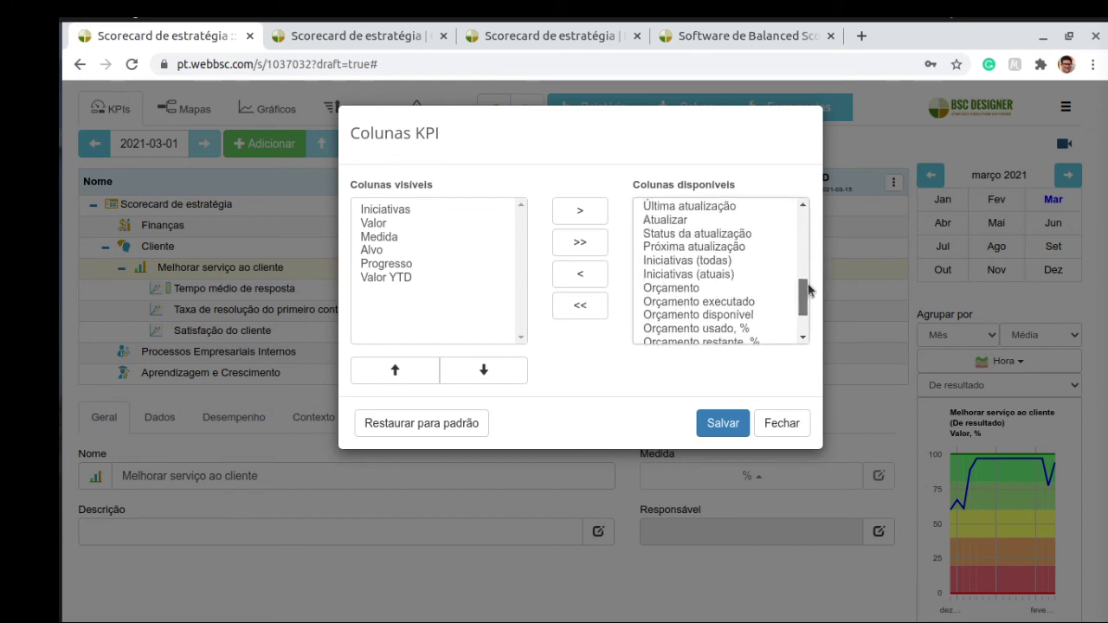
click(736, 260)
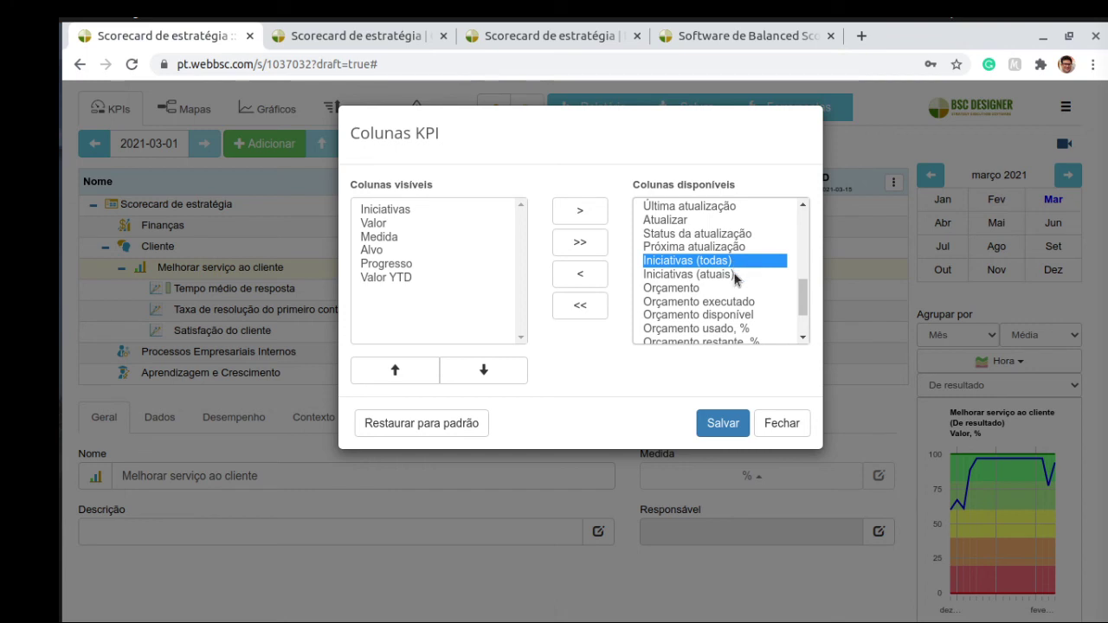
click(735, 275)
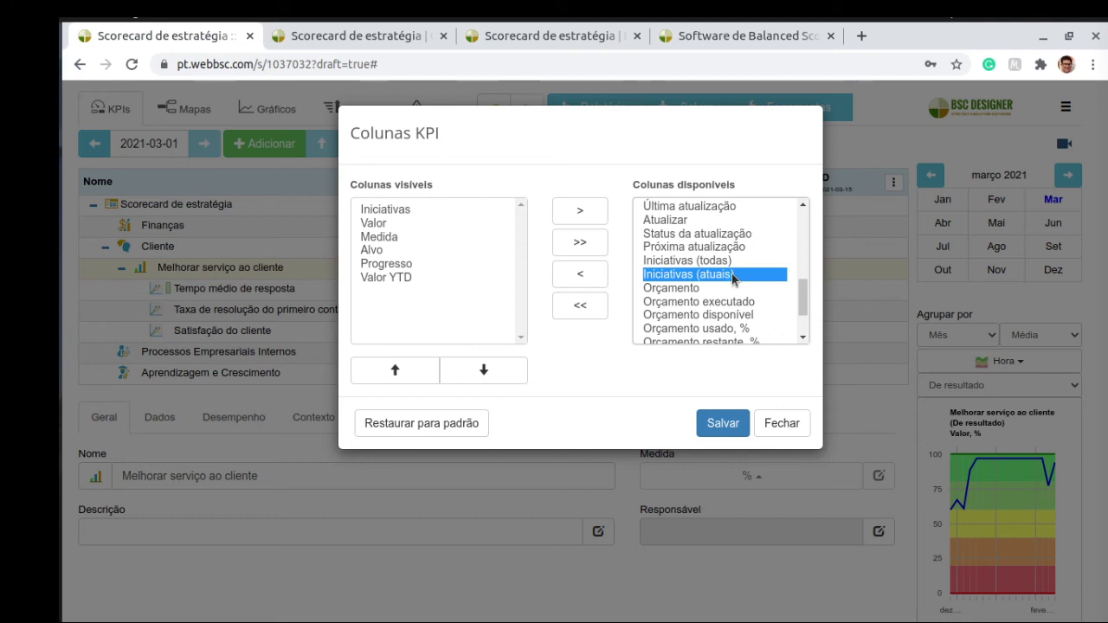
click(592, 274)
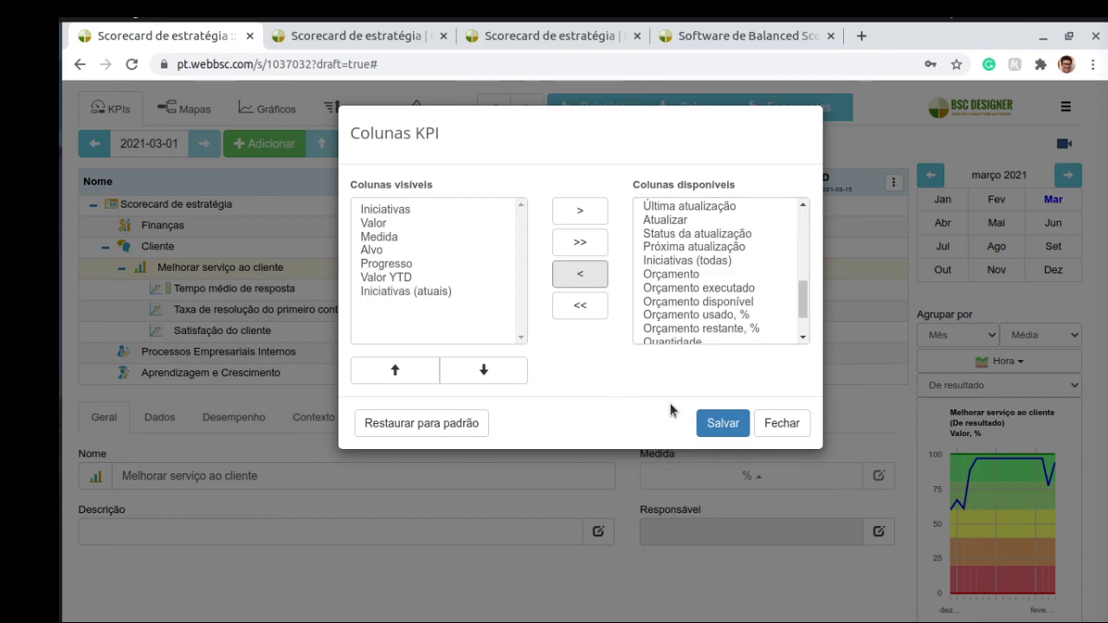
click(722, 421)
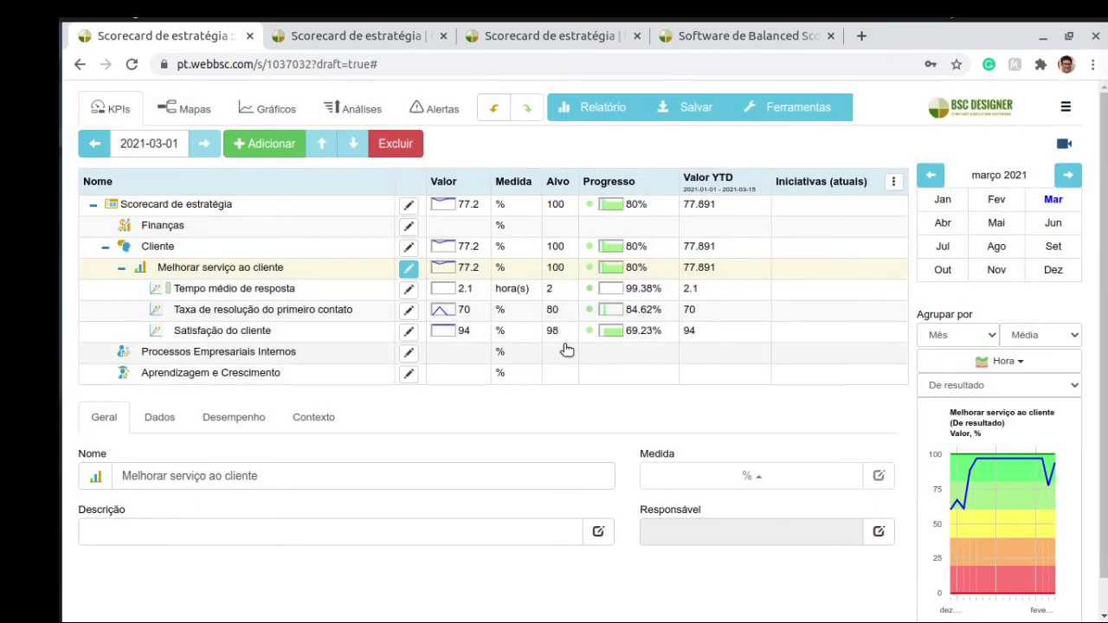
Step: Examine the timeline start dates of the success factor and expected result initiatives of "Melhorar serviço ao cliente", and close the initiatives list
click(407, 272)
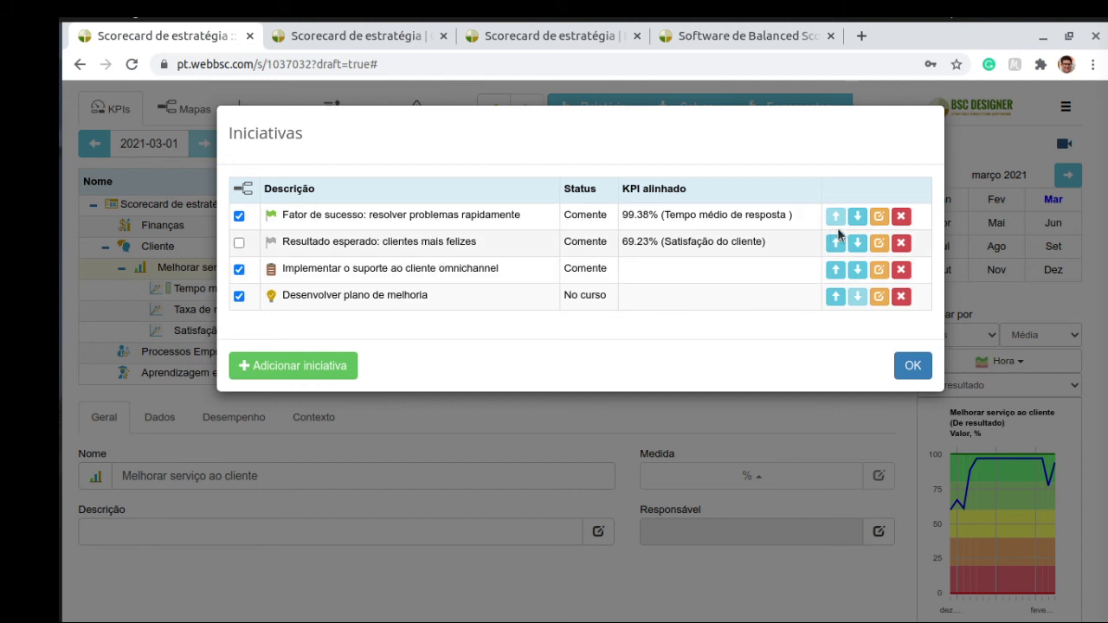
click(879, 216)
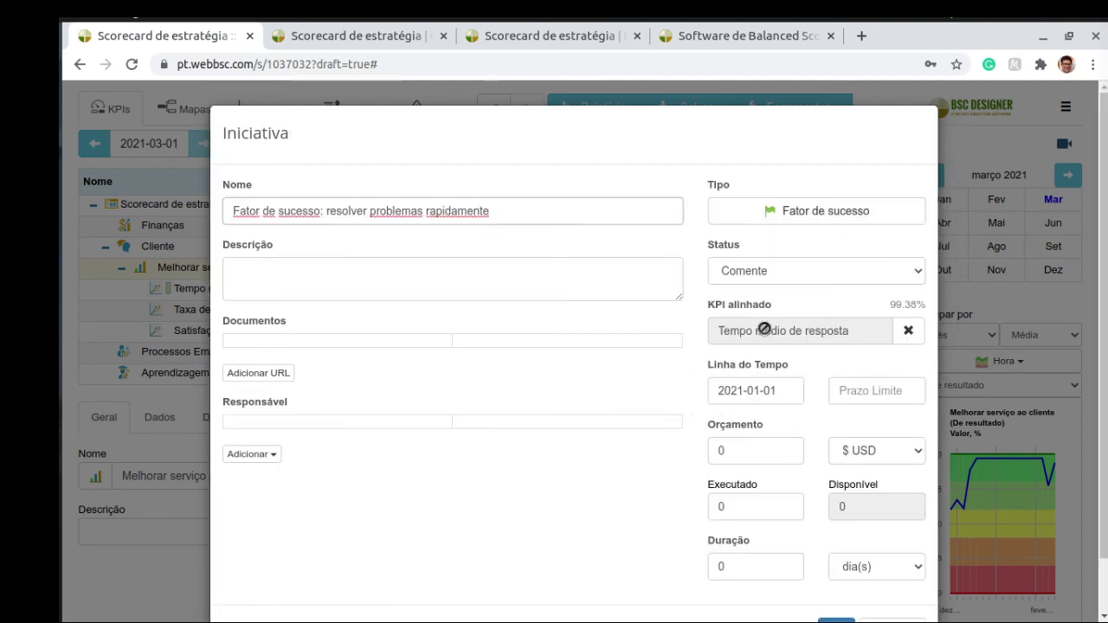
scroll(689, 428, down, 1)
click(876, 573)
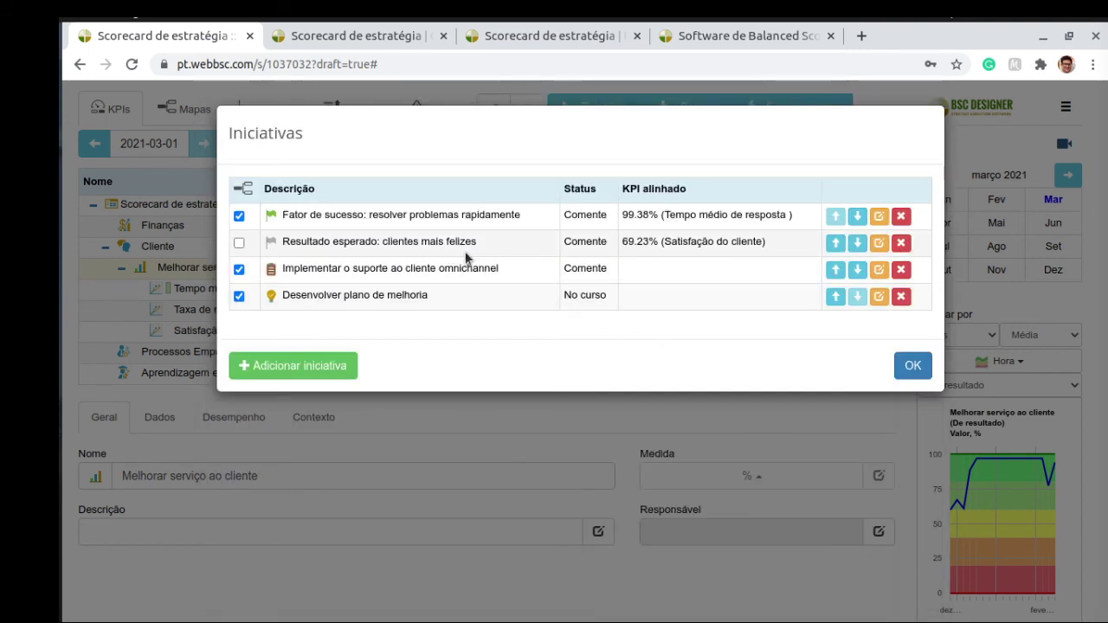
click(880, 244)
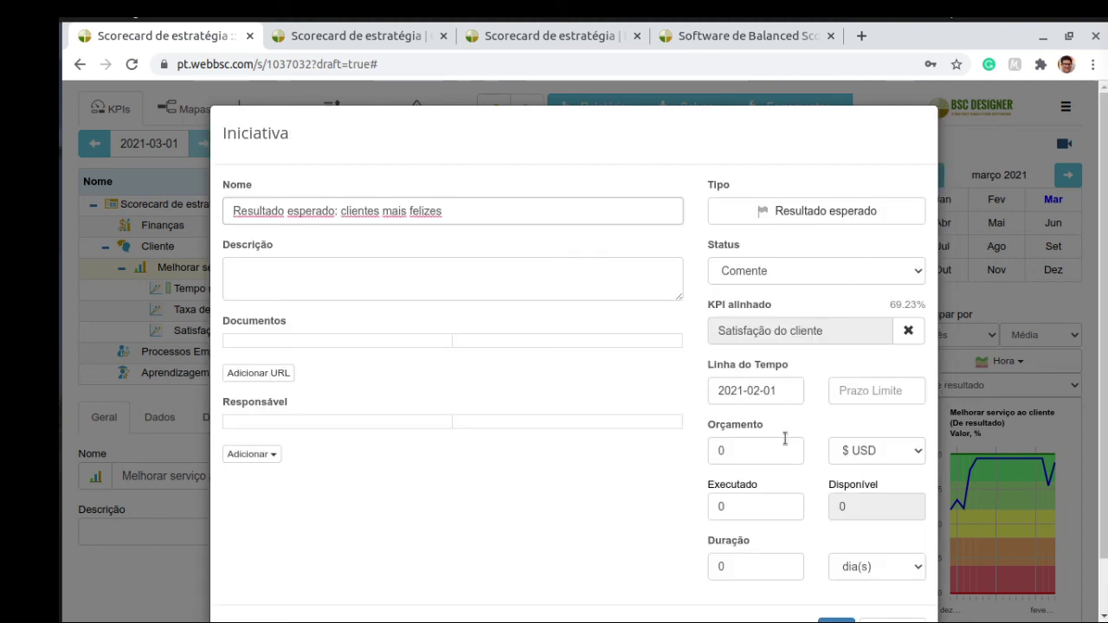
scroll(791, 467, down, 1)
click(892, 572)
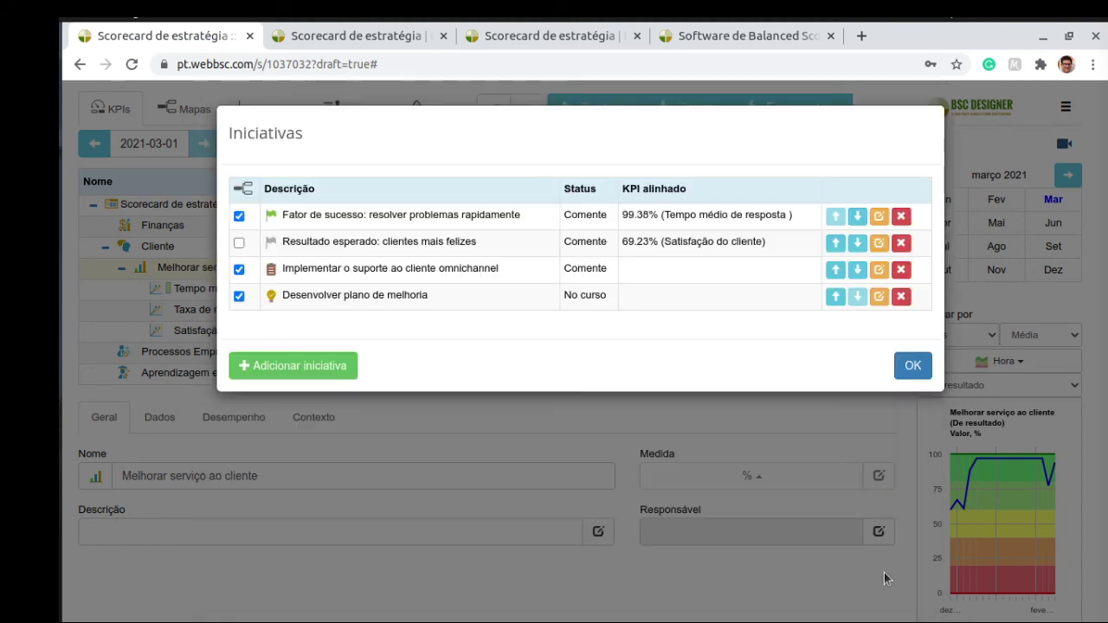
click(913, 366)
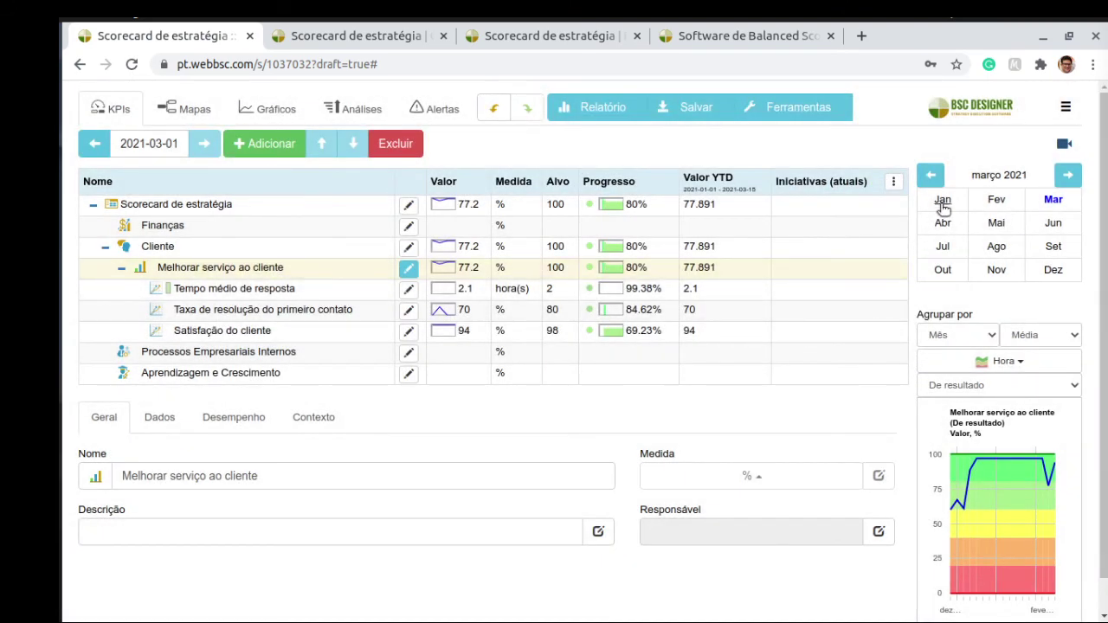
Step: View the current initiatives of the scorecard for January 2021 and February 2021
click(943, 202)
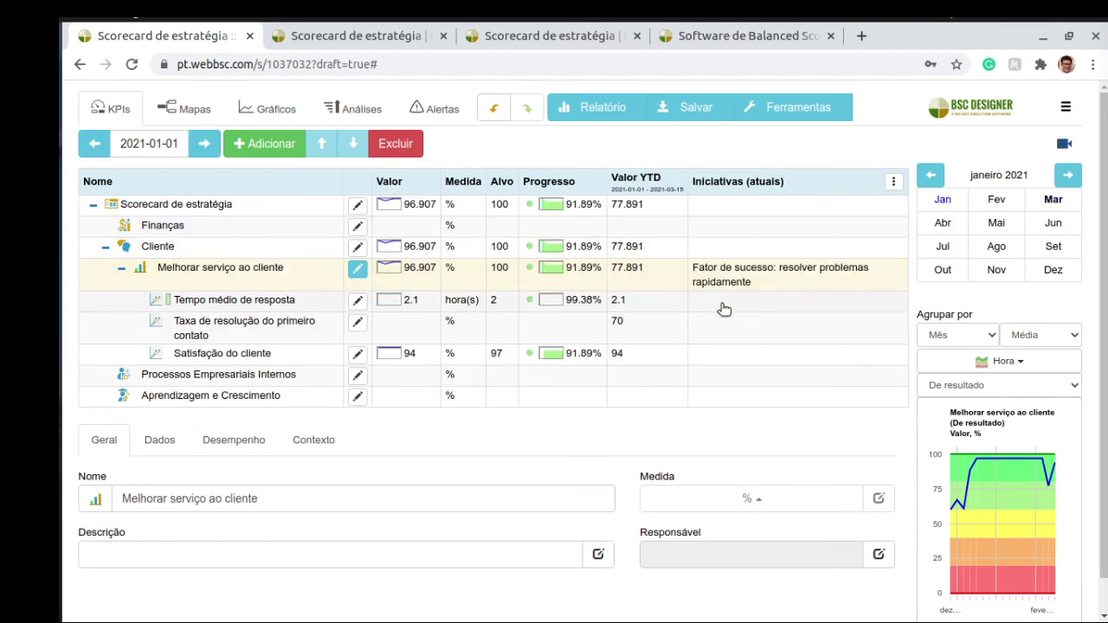
click(995, 200)
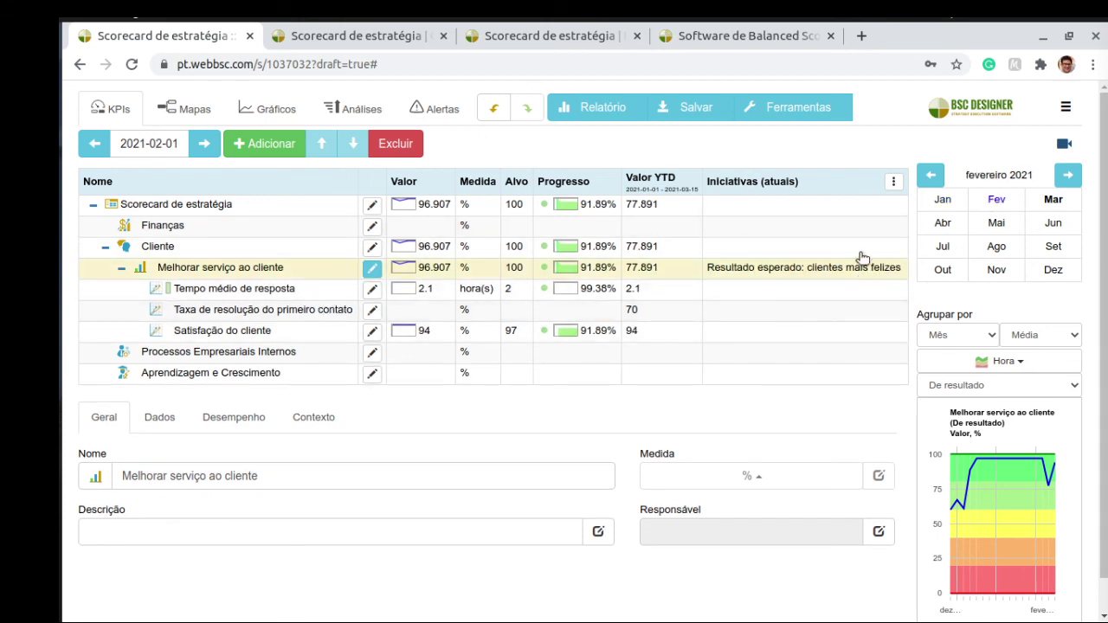
Step: Add the "Orçamento usado, %" column to the KPI table, save the column setup and set the scorecard period to March 2021
click(896, 180)
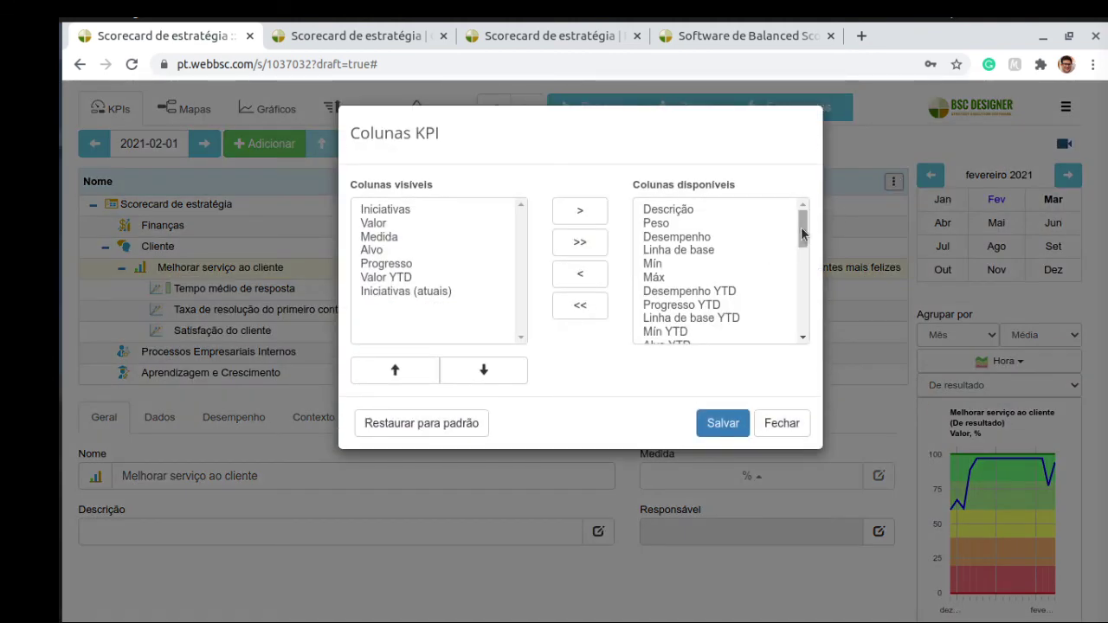
drag(803, 232, 809, 322)
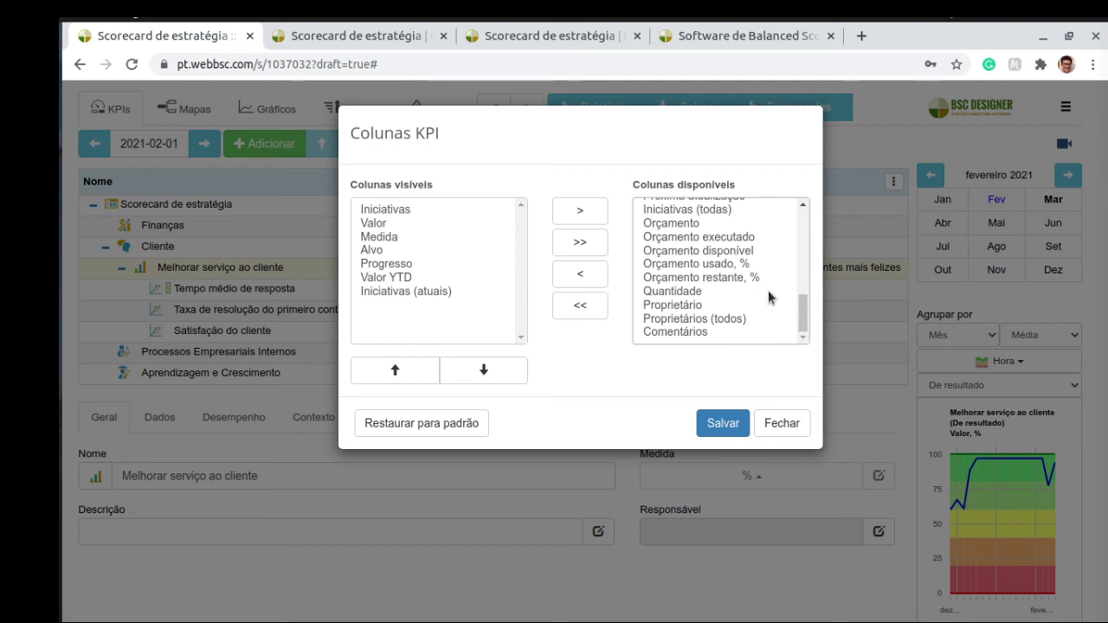
click(721, 264)
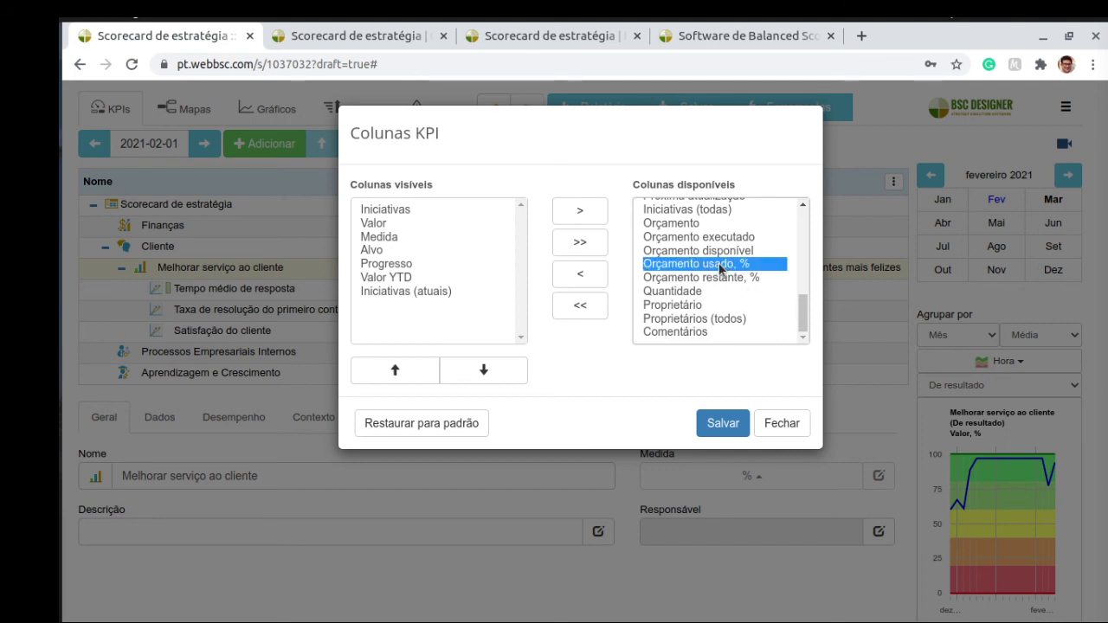
click(728, 278)
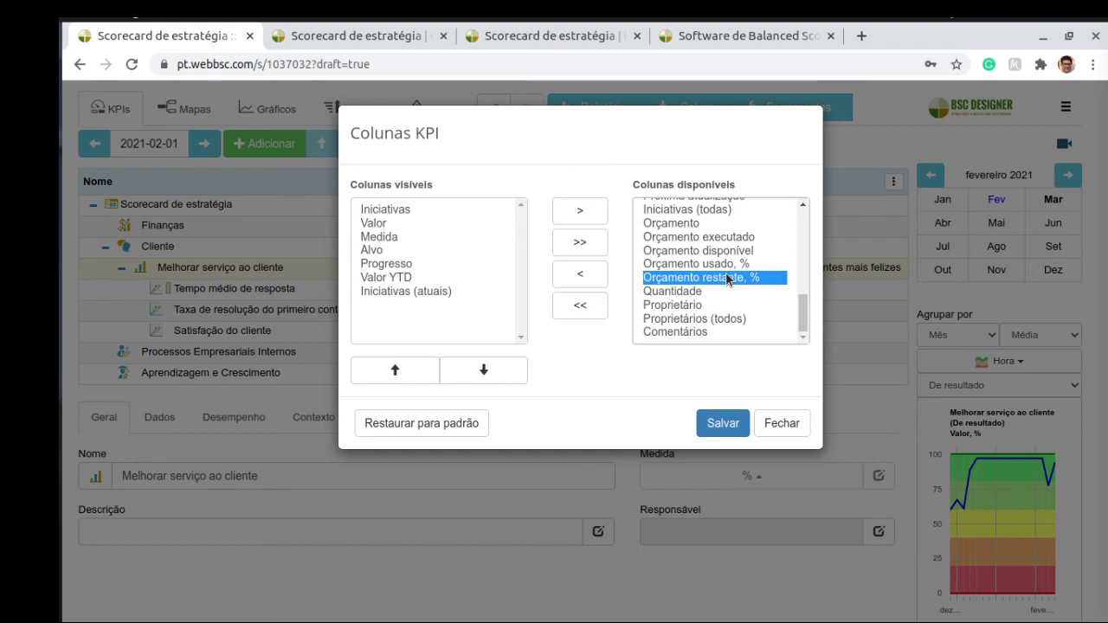
click(689, 264)
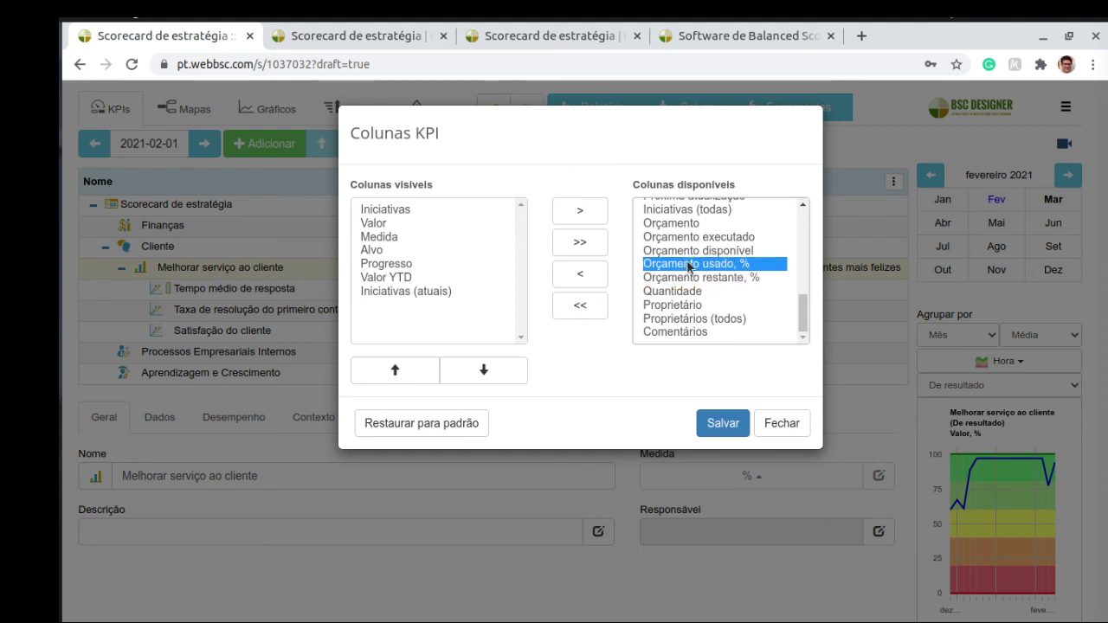
click(580, 274)
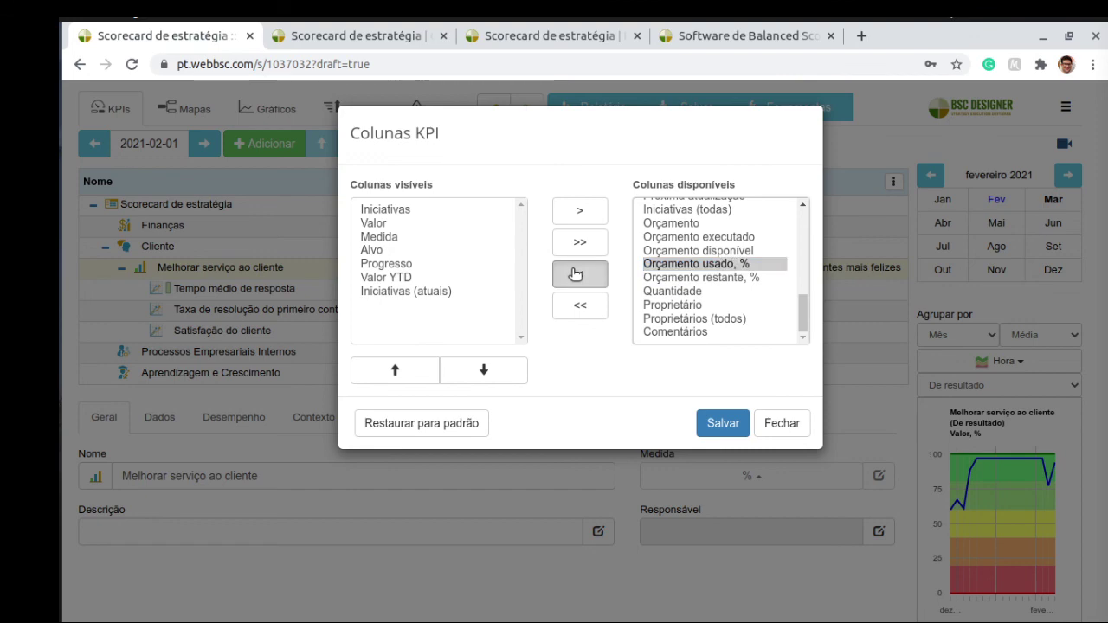
click(719, 424)
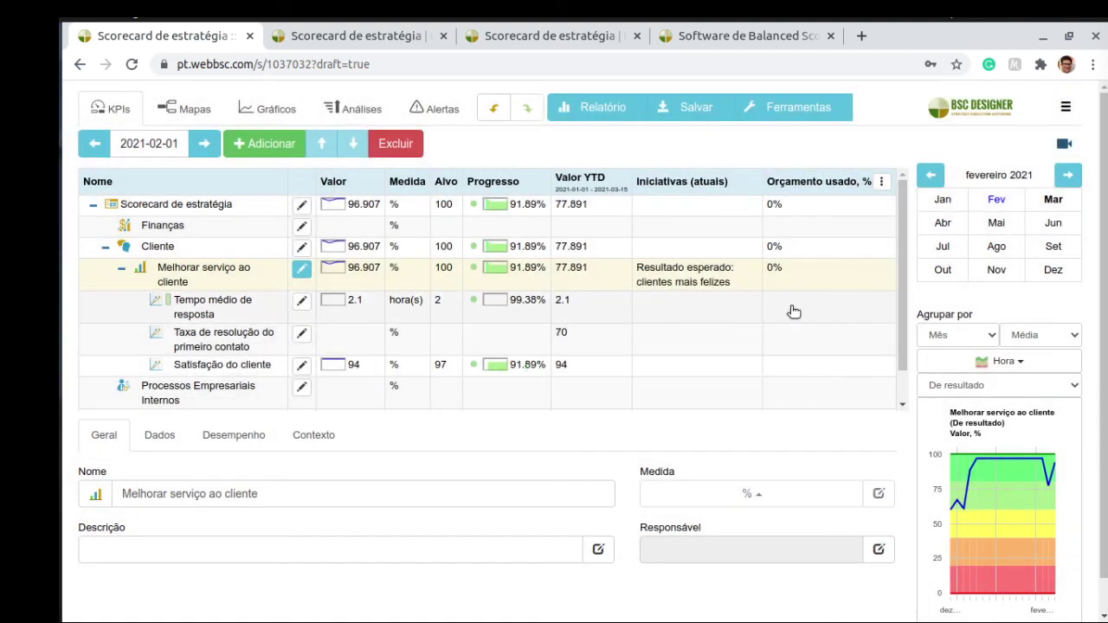
click(1052, 200)
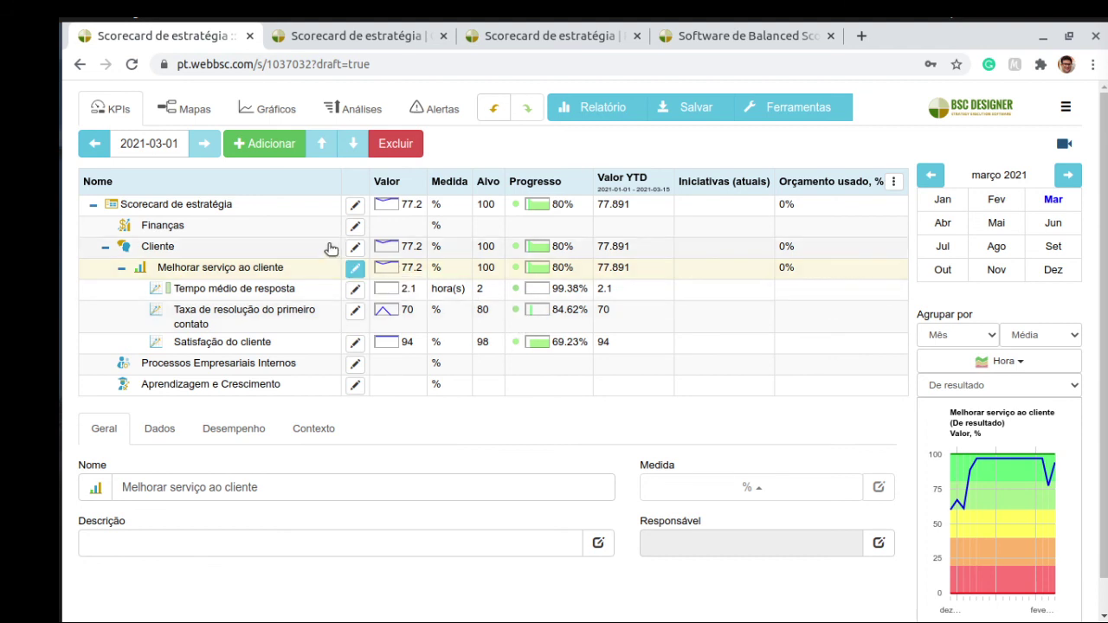
scroll(340, 285, down, 1)
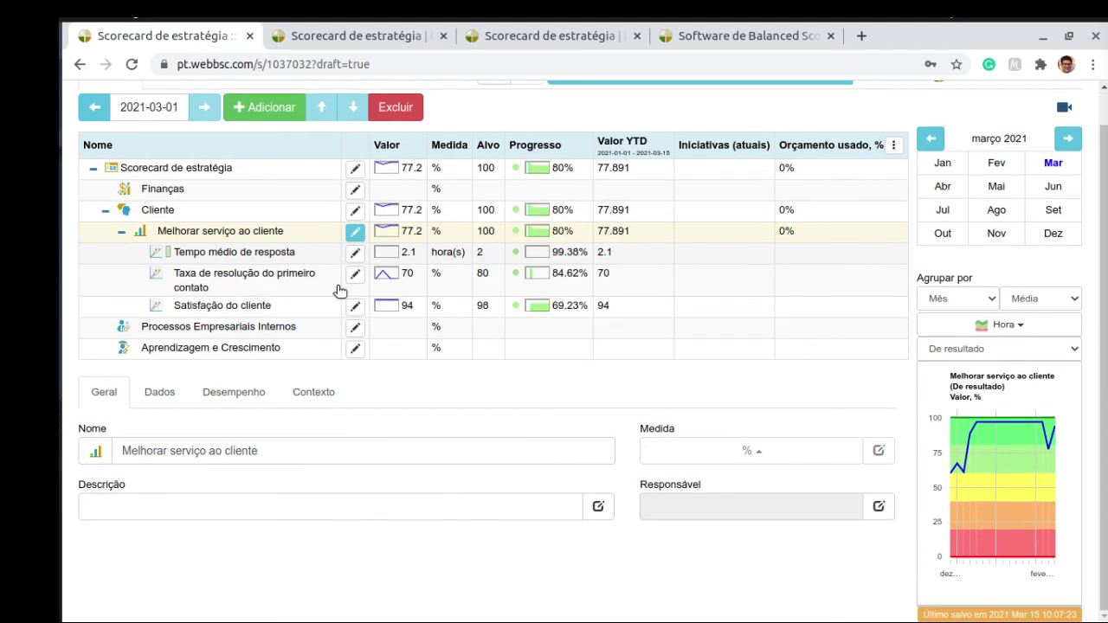